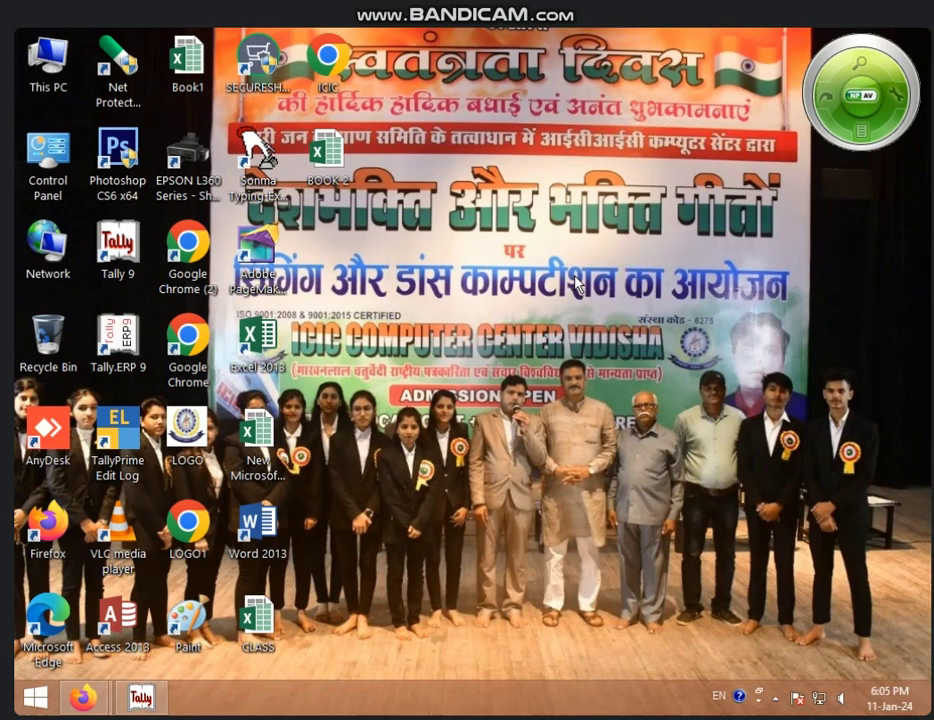
# - Launch Access 2013 from the desktop and start a new blank desktop database
pyautogui.rightClick(598, 187)
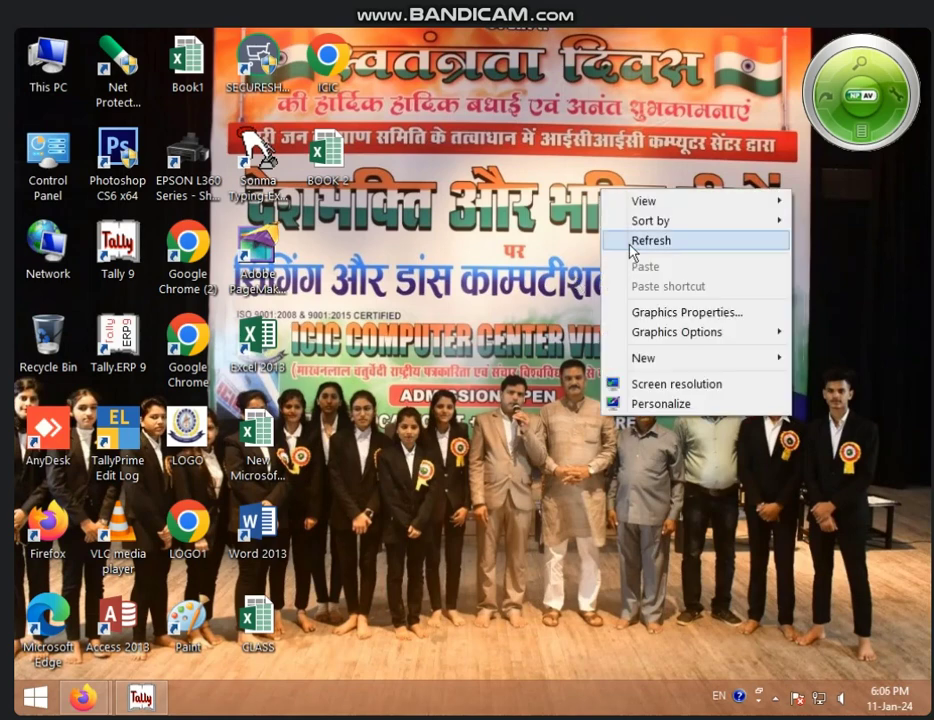
pyautogui.click(630, 241)
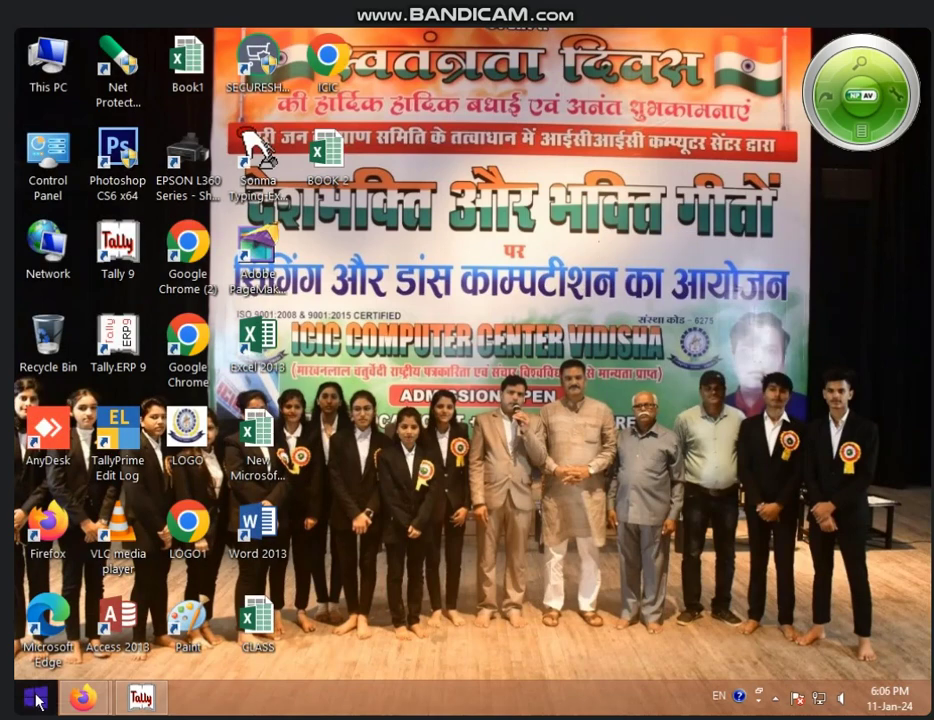
pyautogui.doubleClick(133, 643)
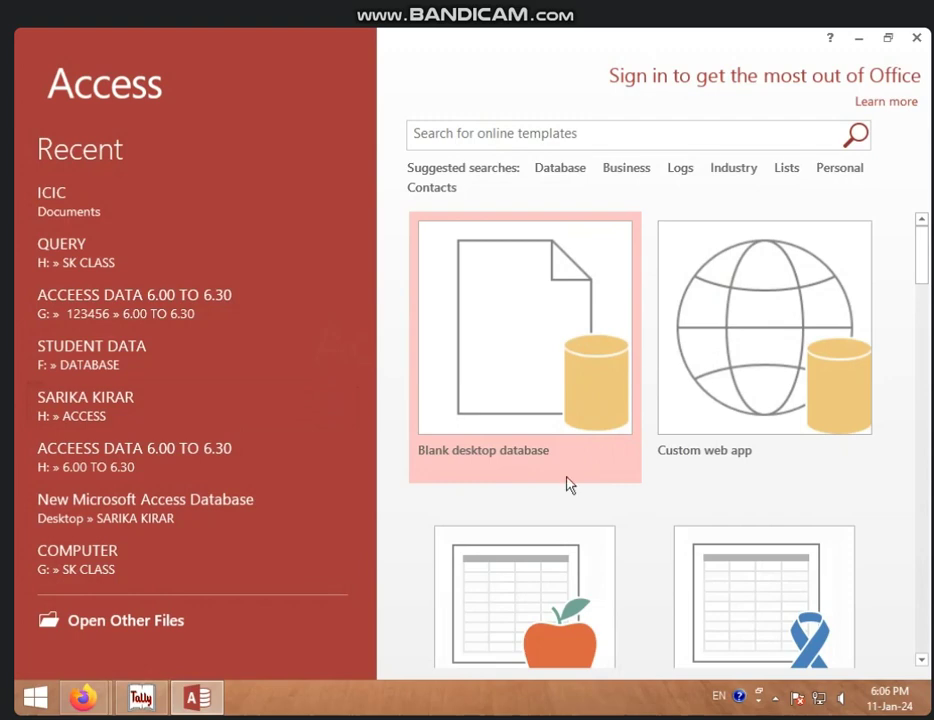
pyautogui.click(539, 461)
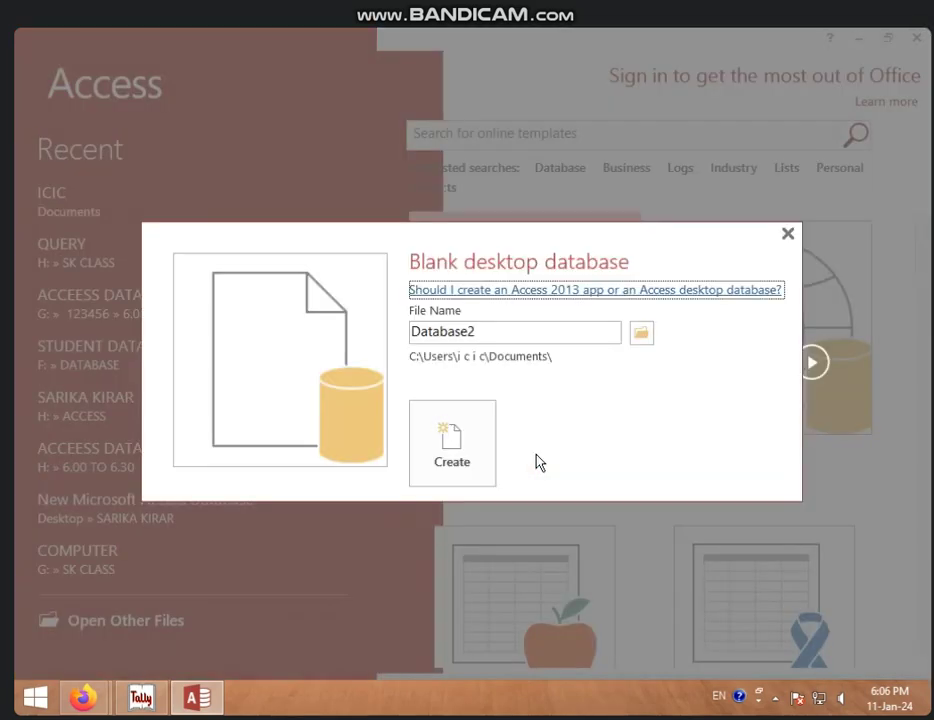
# - Enter 6 TO 6:30 PM in front of the default file name of the new database
pyautogui.press('Tab')
pyautogui.click(480, 334)
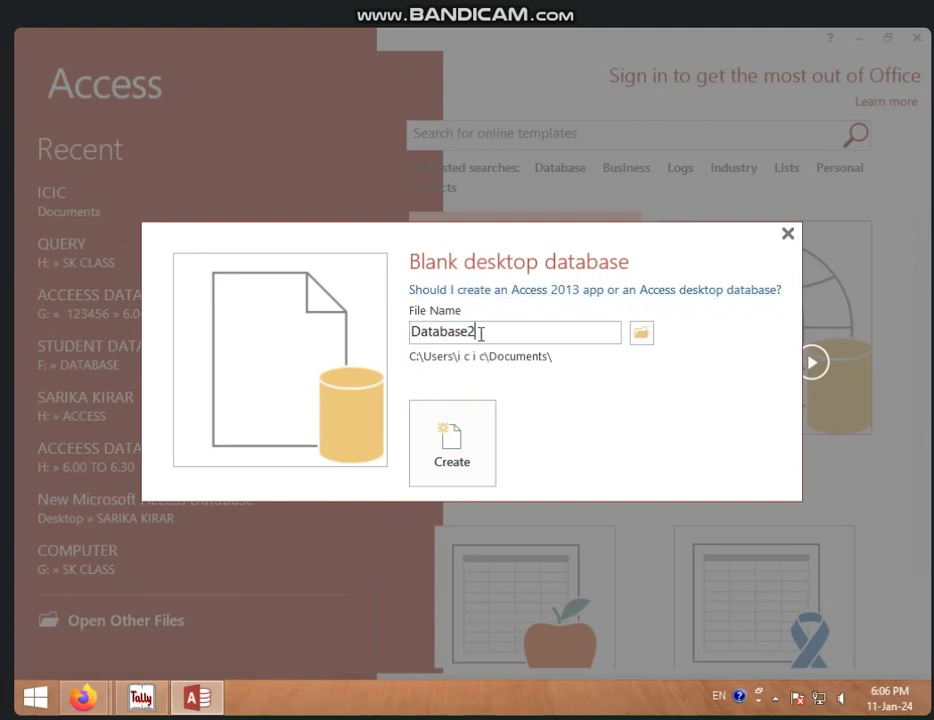
pyautogui.click(413, 331)
pyautogui.write('6')
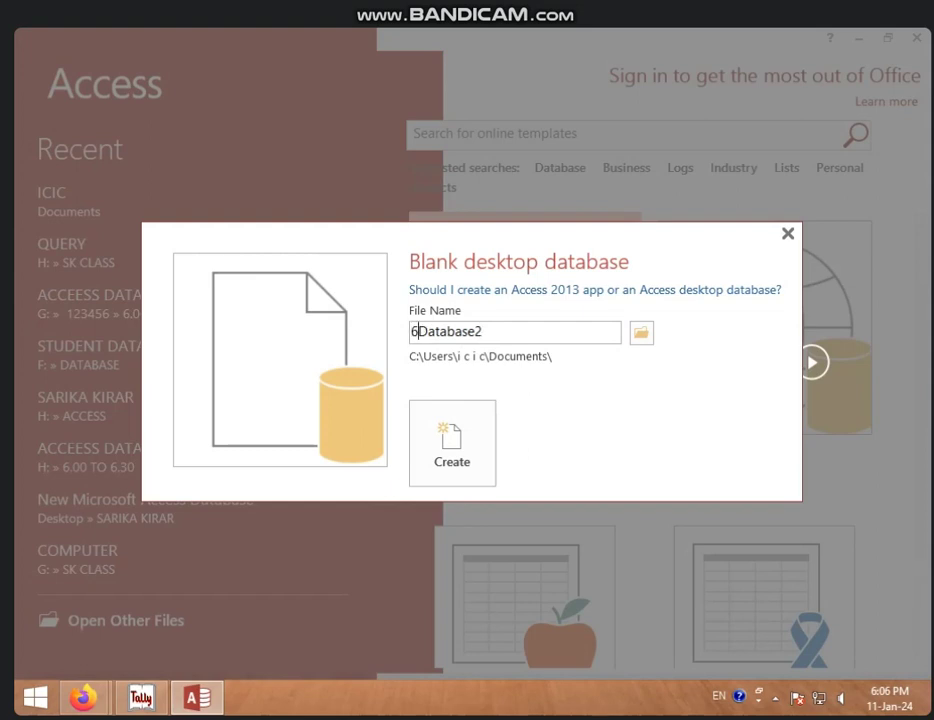
pyautogui.write(' TO ')
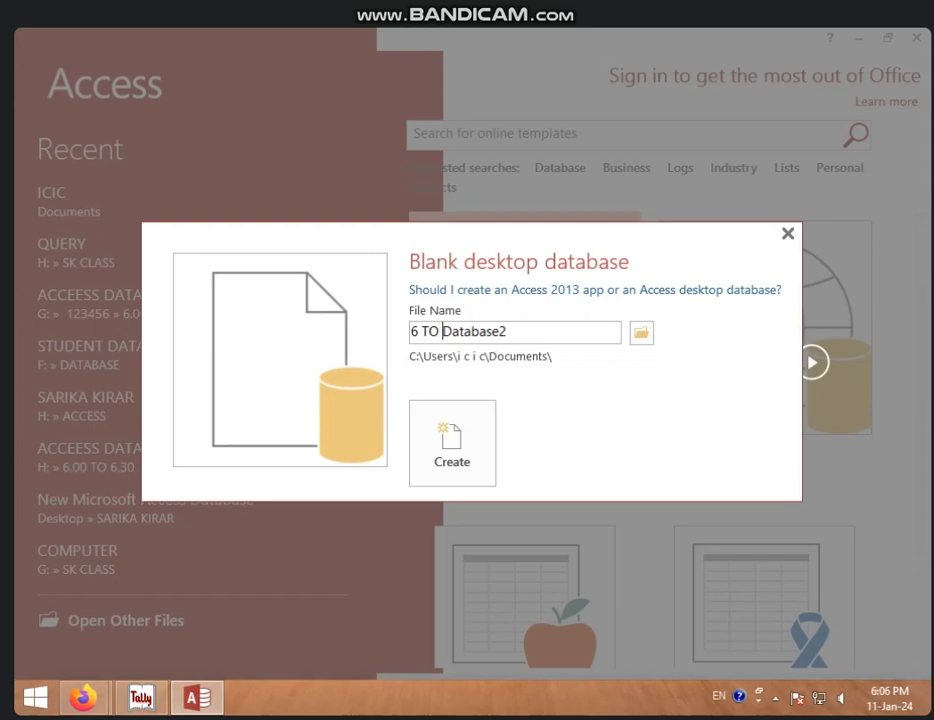
pyautogui.write('6')
pyautogui.write(':30 ')
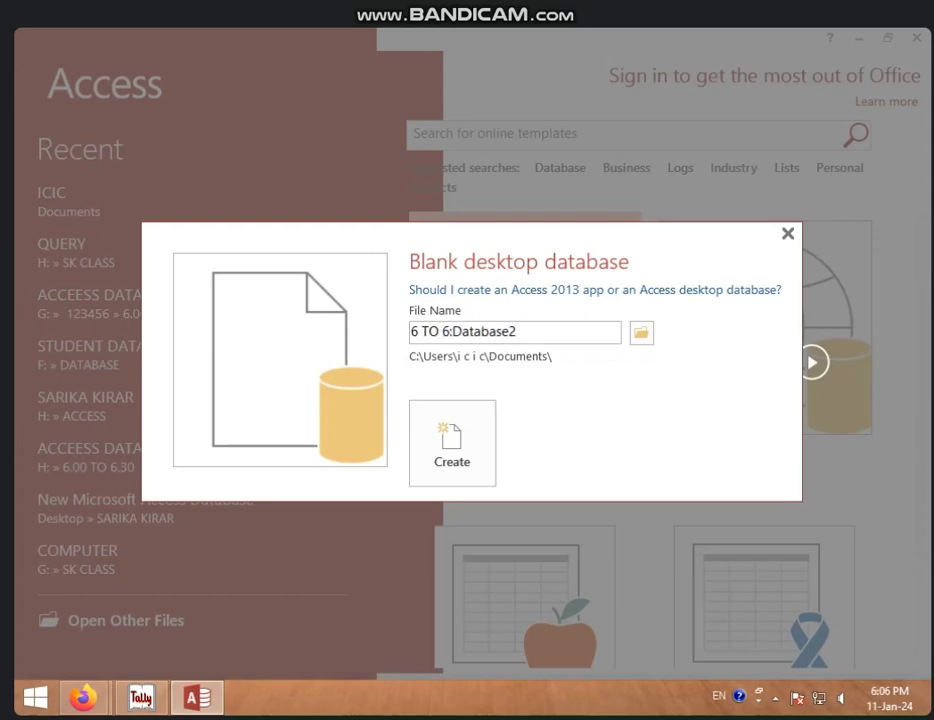
pyautogui.write('PM')
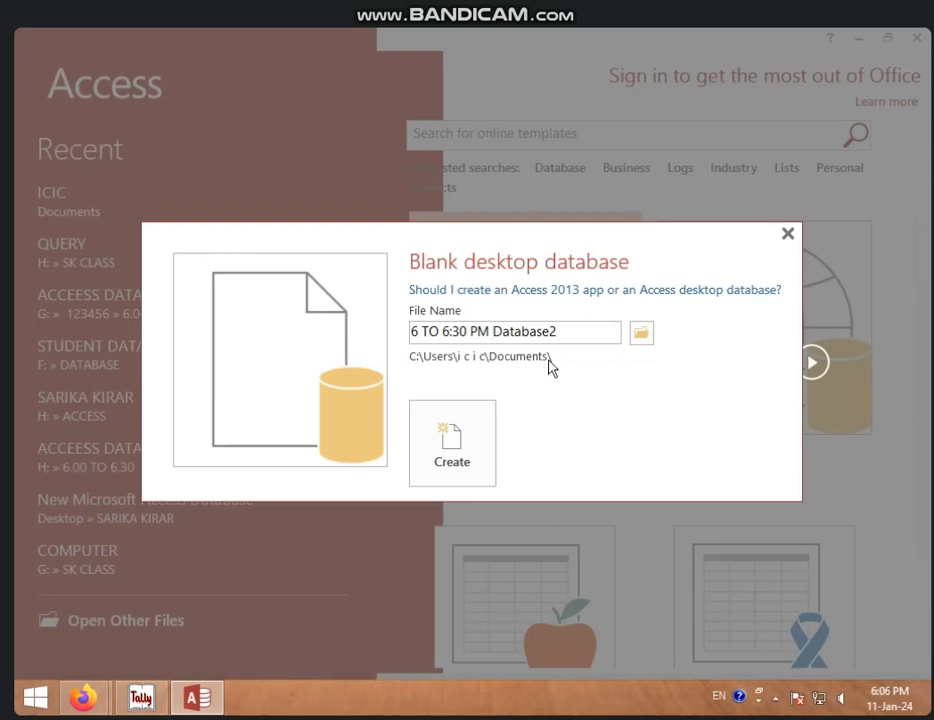
# - Browse to the SK CLASS folder on Local Disk (H:) as the save location for the new database
pyautogui.click(641, 338)
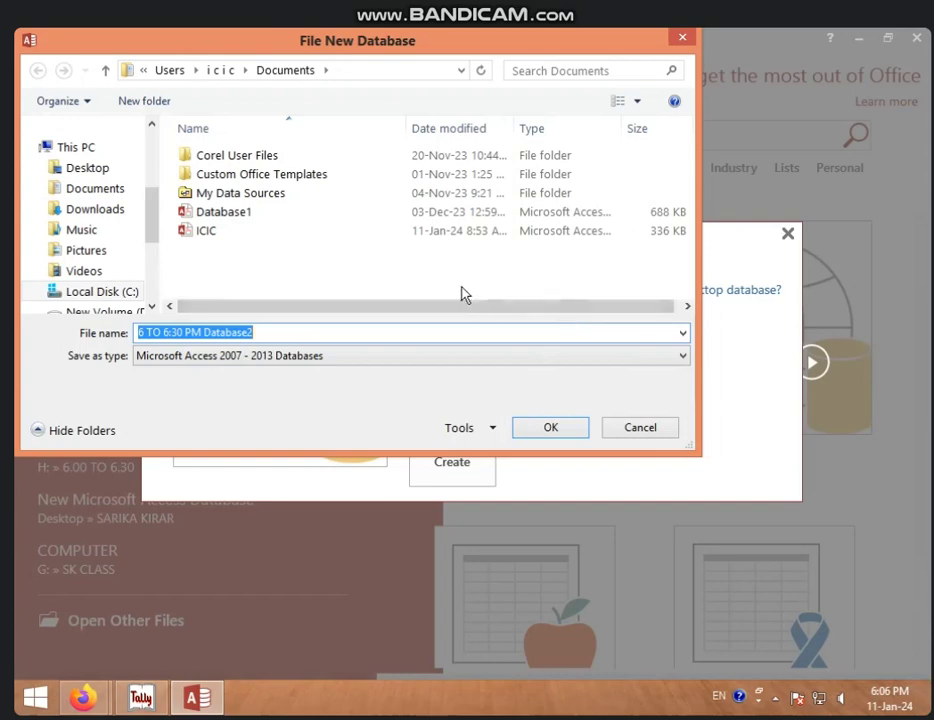
pyautogui.click(151, 306)
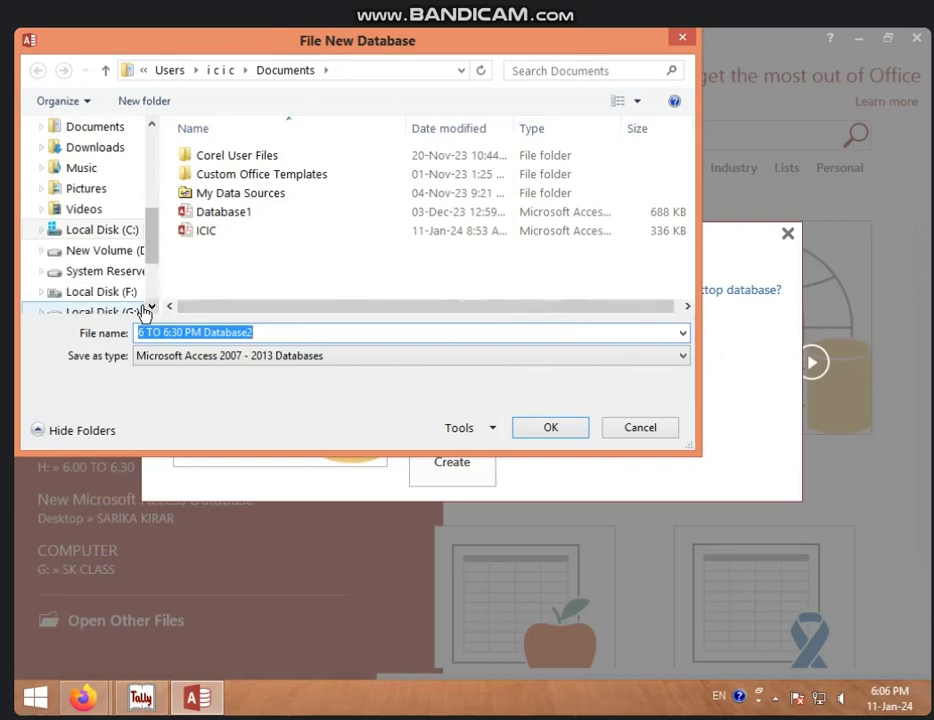
pyautogui.click(144, 311)
pyautogui.click(113, 292)
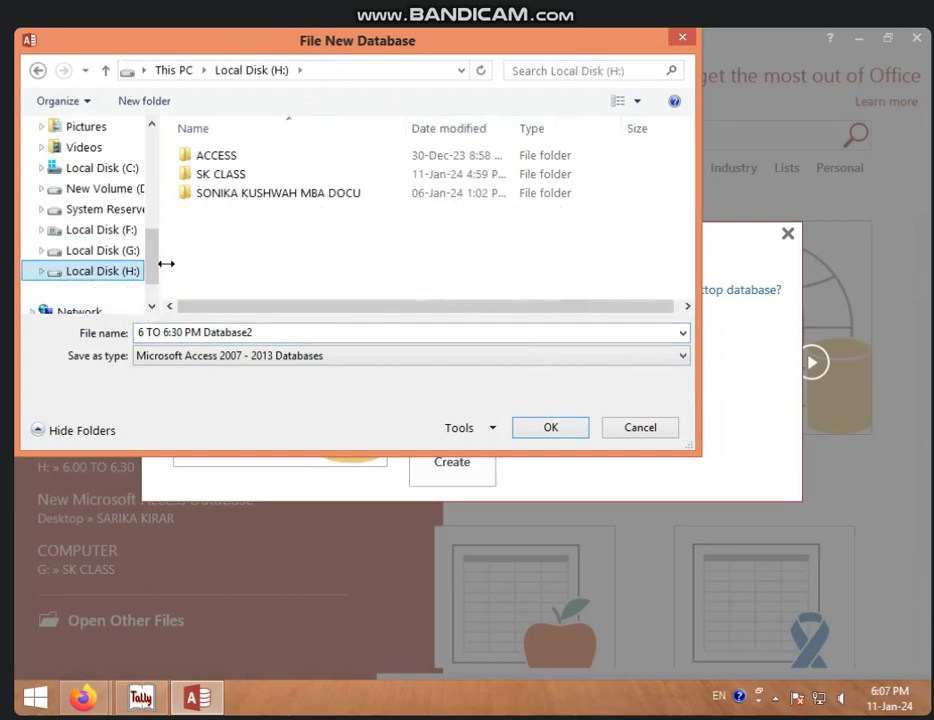
pyautogui.doubleClick(262, 176)
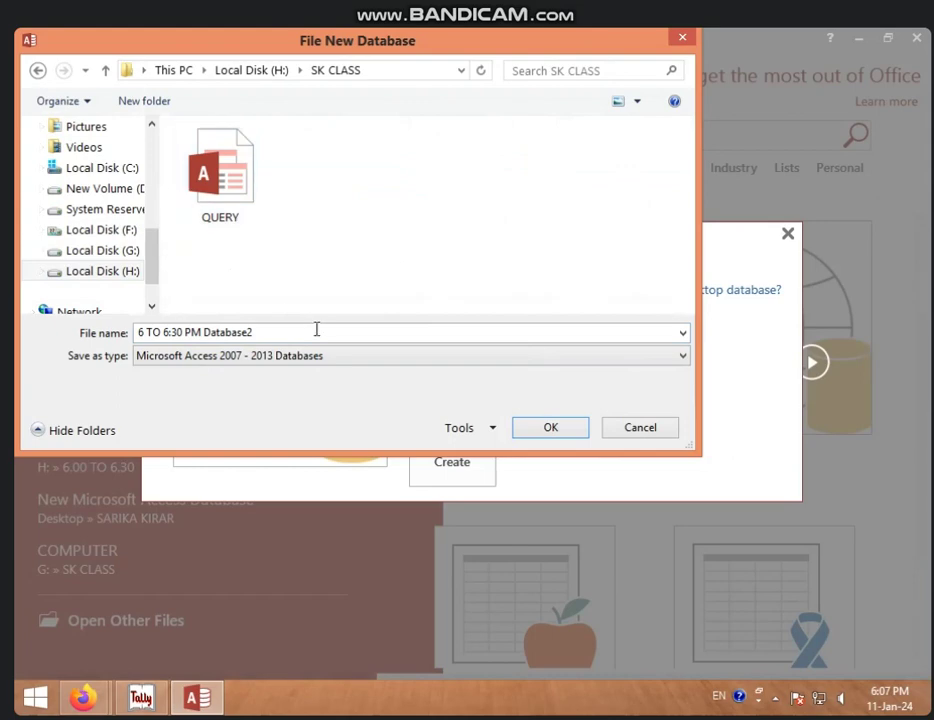
# - Try to accept the file name 6 TO 6:30 PM Database2, and try again as 6 TO 6:30 PM Database
pyautogui.click(552, 427)
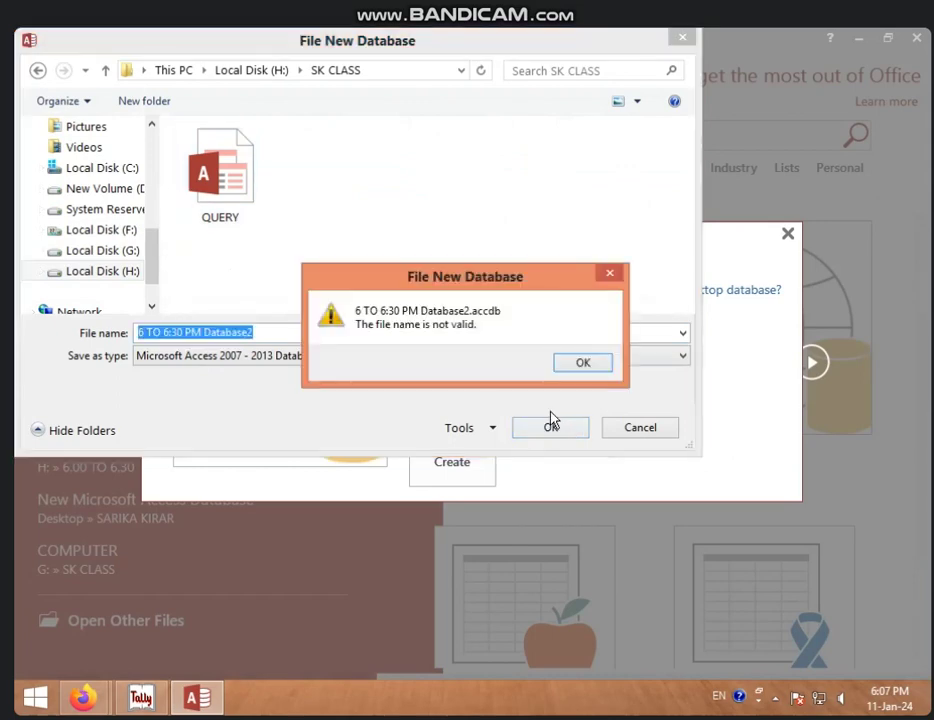
pyautogui.click(585, 364)
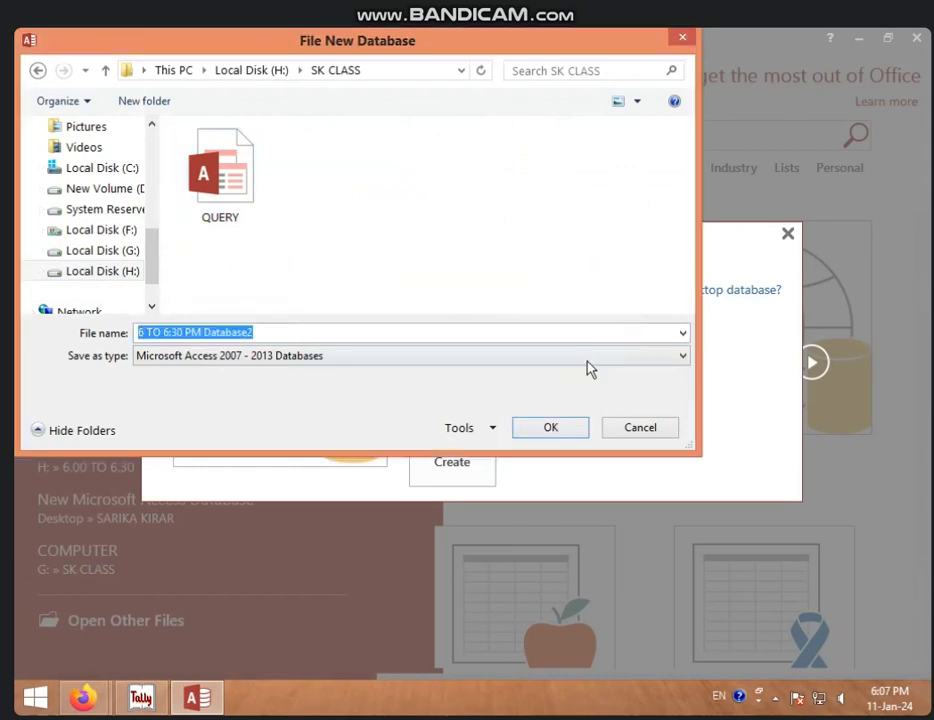
pyautogui.click(296, 331)
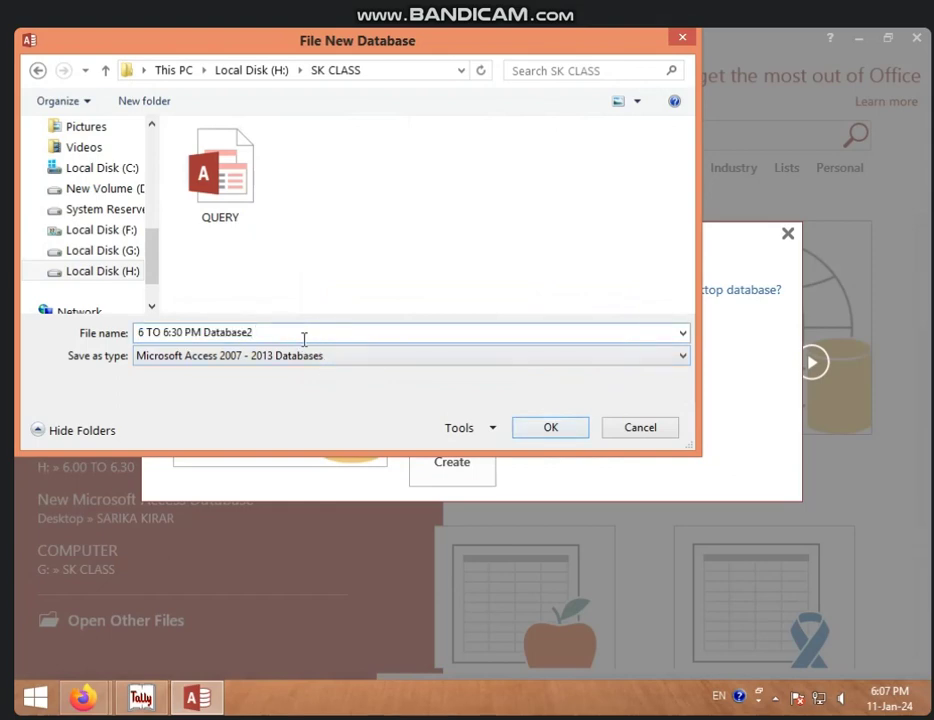
pyautogui.press('BackSpace')
pyautogui.click(543, 430)
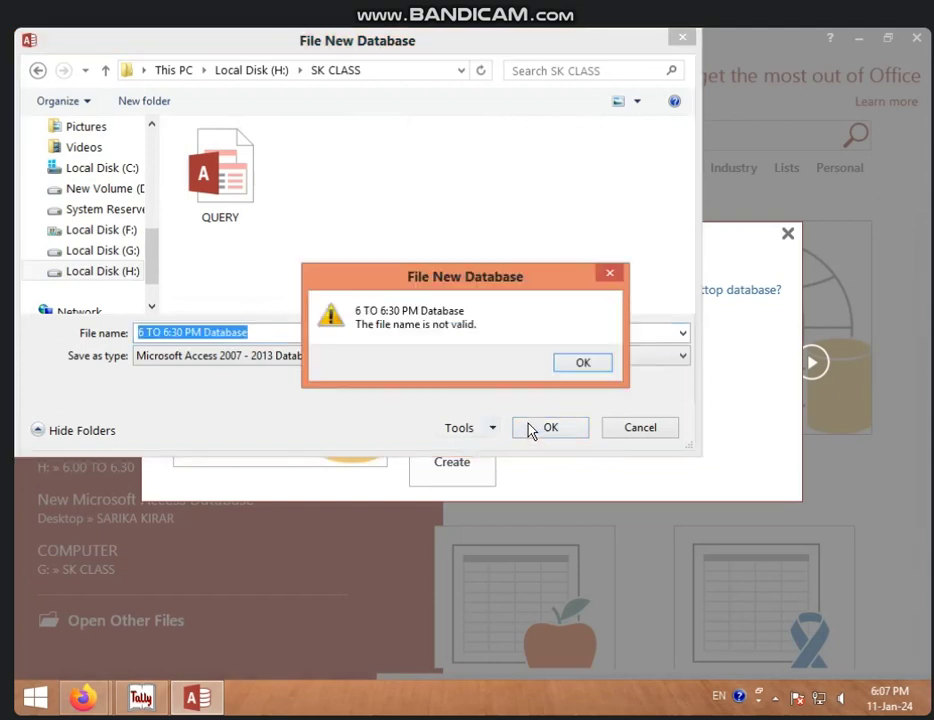
pyautogui.click(585, 364)
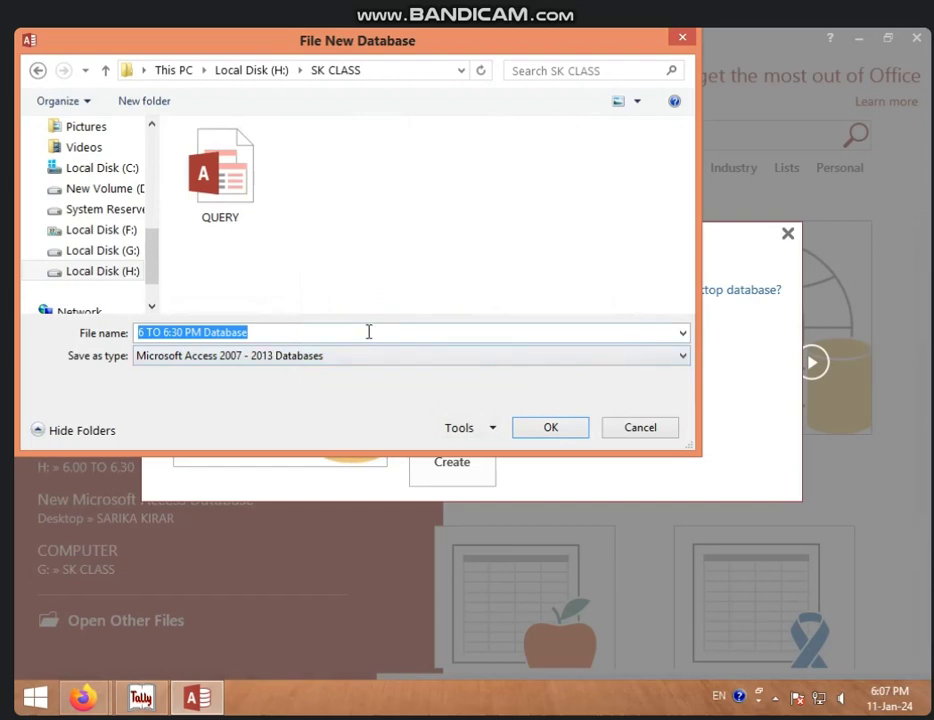
# - Replace the file name with MS ACCESS ABC and create the database in the SK CLASS folder
pyautogui.click(302, 332)
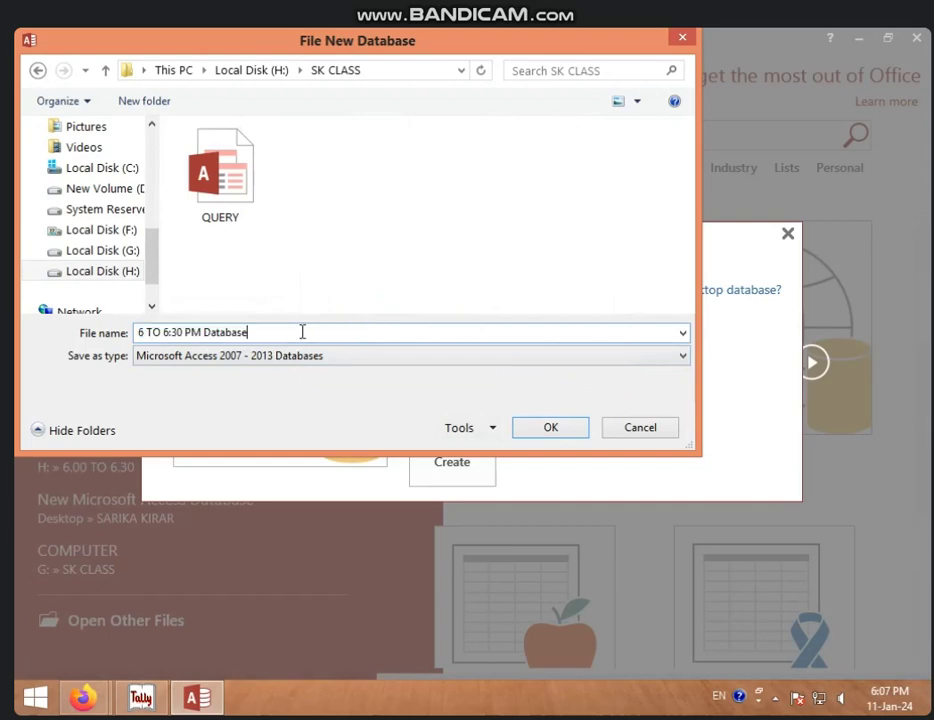
pyautogui.press('BackSpace')
pyautogui.press('BackSpace')
pyautogui.press('BackSpace')
pyautogui.press('BackSpace')
pyautogui.press('BackSpace')
pyautogui.press('BackSpace')
pyautogui.press('BackSpace')
pyautogui.press('BackSpace')
pyautogui.press('BackSpace')
pyautogui.press('BackSpace')
pyautogui.press('BackSpace')
pyautogui.press('BackSpace')
pyautogui.press('BackSpace')
pyautogui.press('BackSpace')
pyautogui.press('BackSpace')
pyautogui.press('BackSpace')
pyautogui.press('BackSpace')
pyautogui.press('BackSpace')
pyautogui.press('BackSpace')
pyautogui.press('BackSpace')
pyautogui.press('BackSpace')
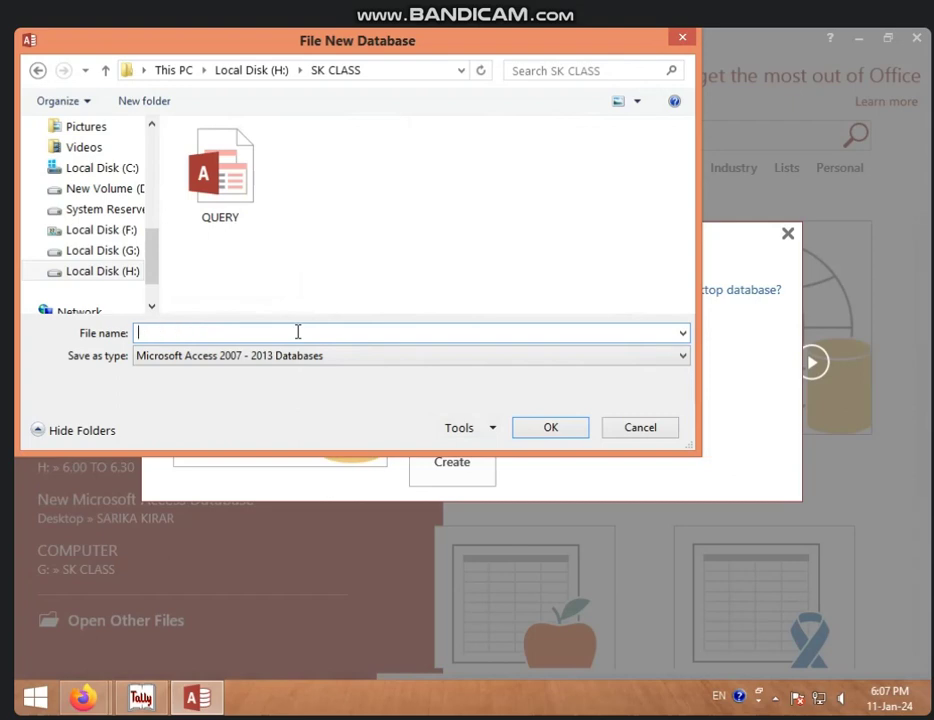
pyautogui.write('MS ACCESS ABC')
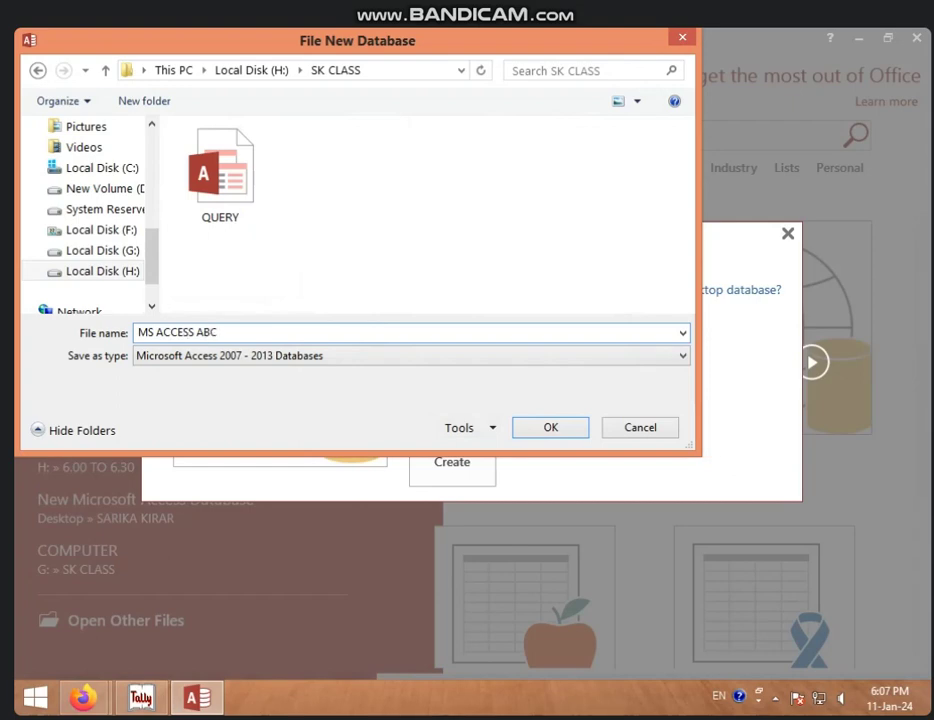
pyautogui.click(568, 430)
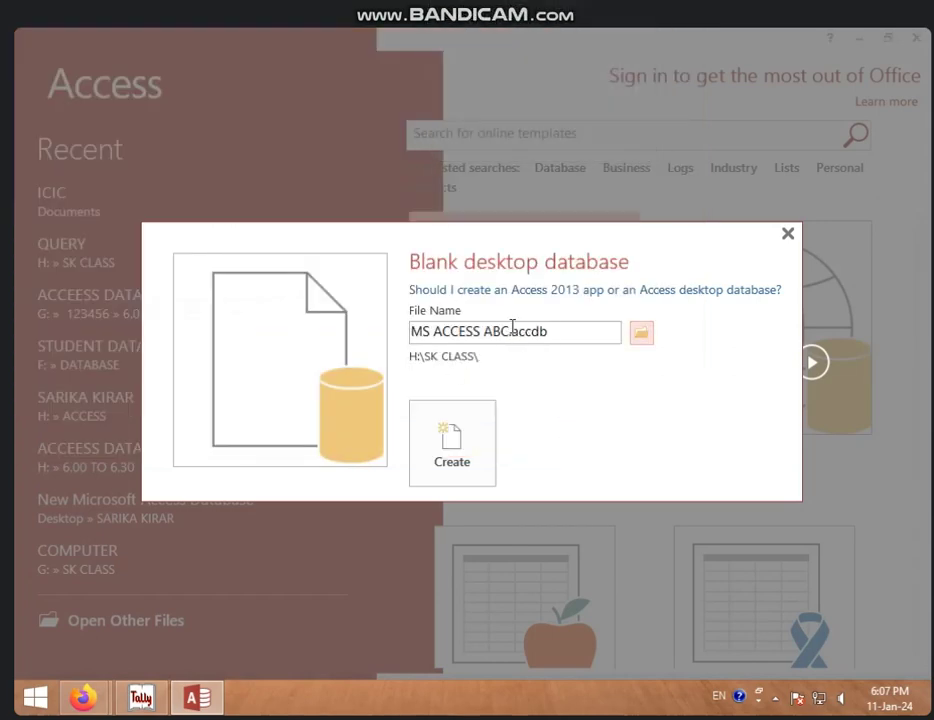
pyautogui.click(450, 446)
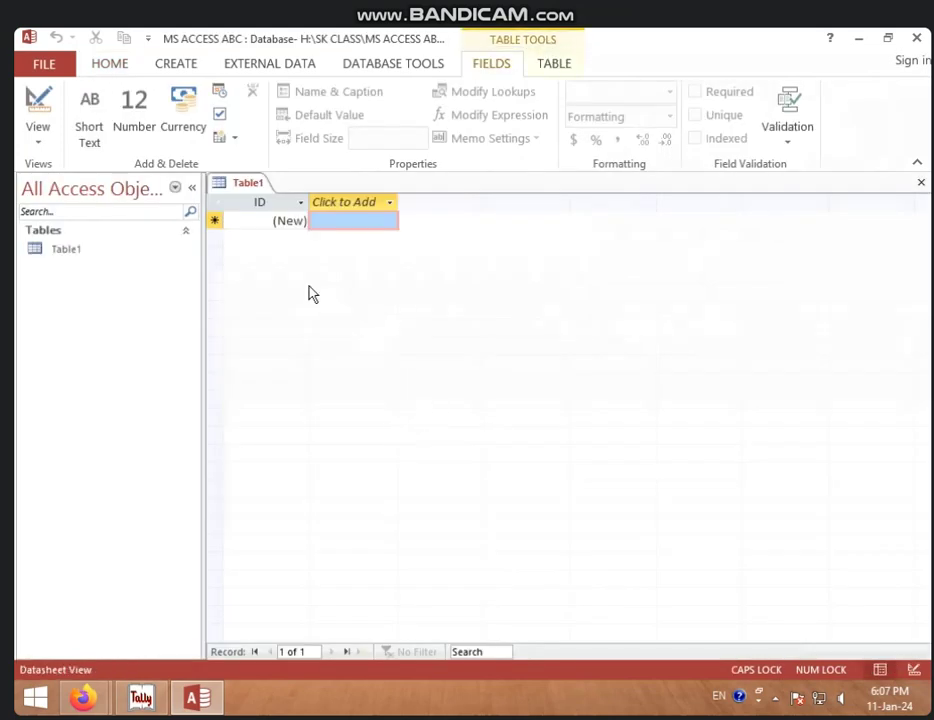
# - Close the default Table1 and create a new table in Design view
pyautogui.rightClick(240, 184)
pyautogui.click(263, 222)
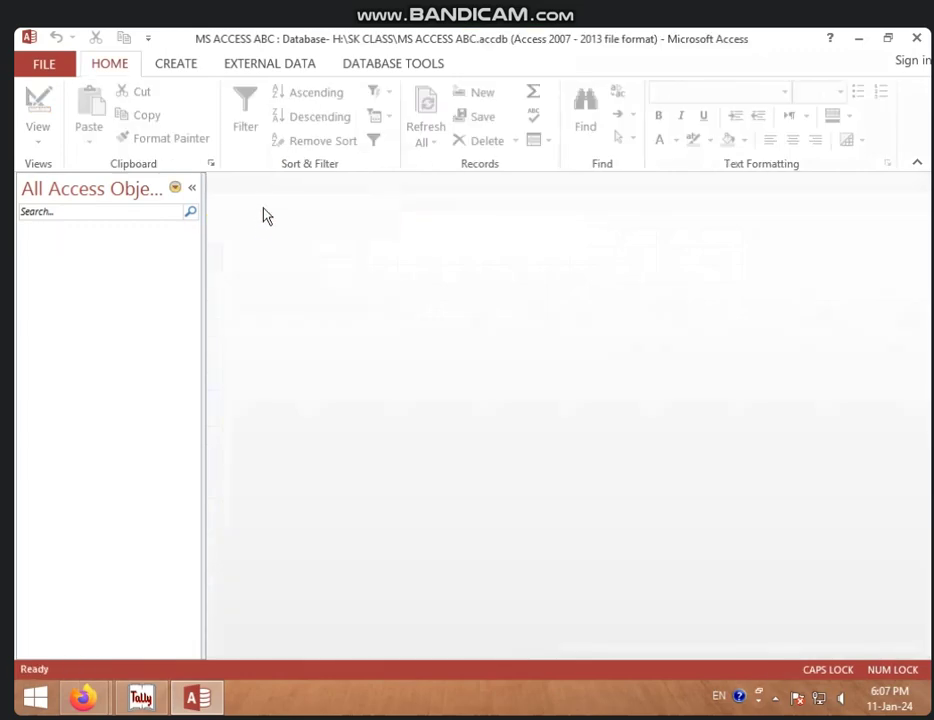
pyautogui.click(192, 67)
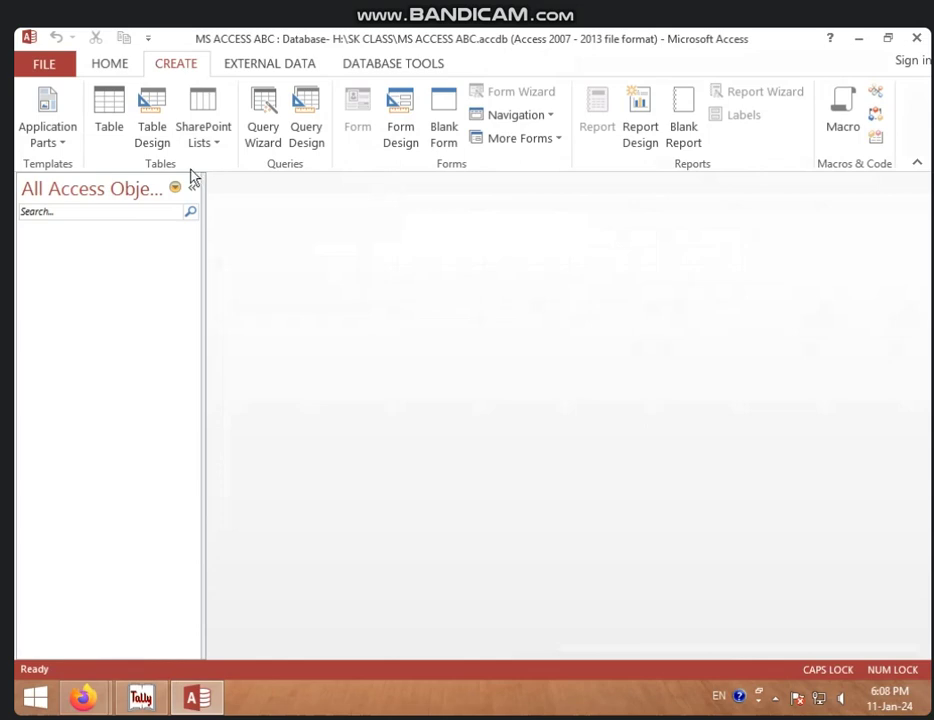
pyautogui.click(160, 146)
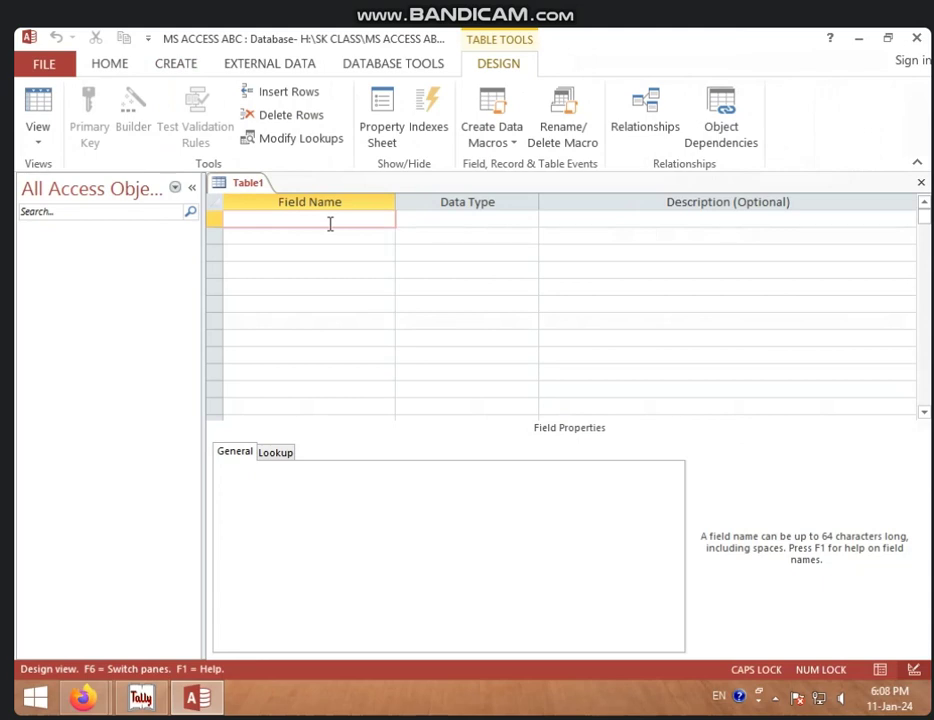
# - Add a first field named STUDENT'S NAME with the Short Text data type
pyautogui.write('STUDENTS')
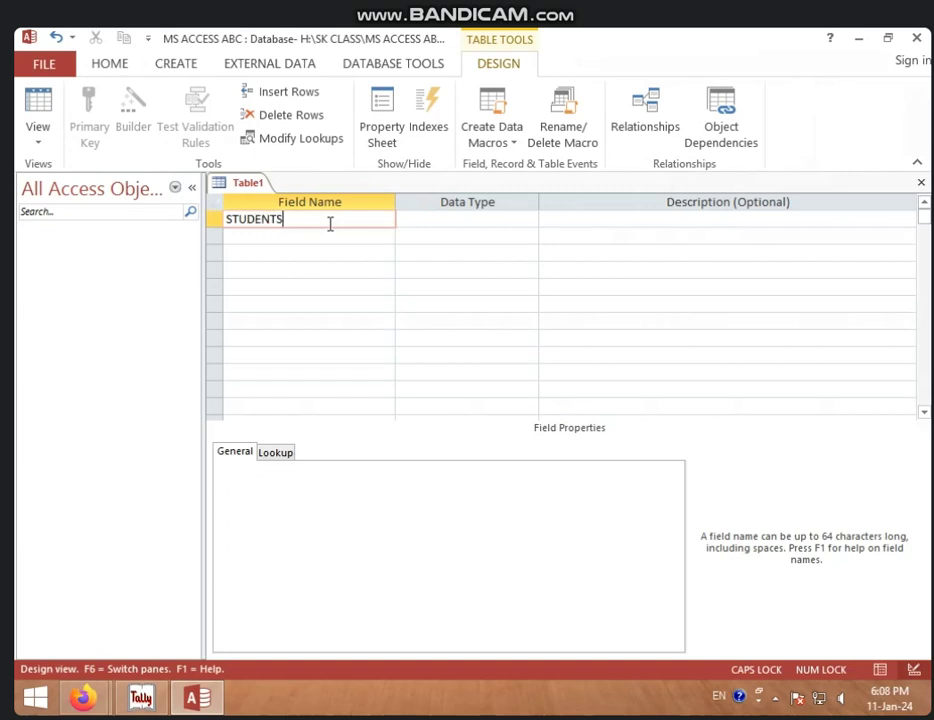
pyautogui.press('BackSpace')
pyautogui.write("'S NAME")
pyautogui.press('Tab')
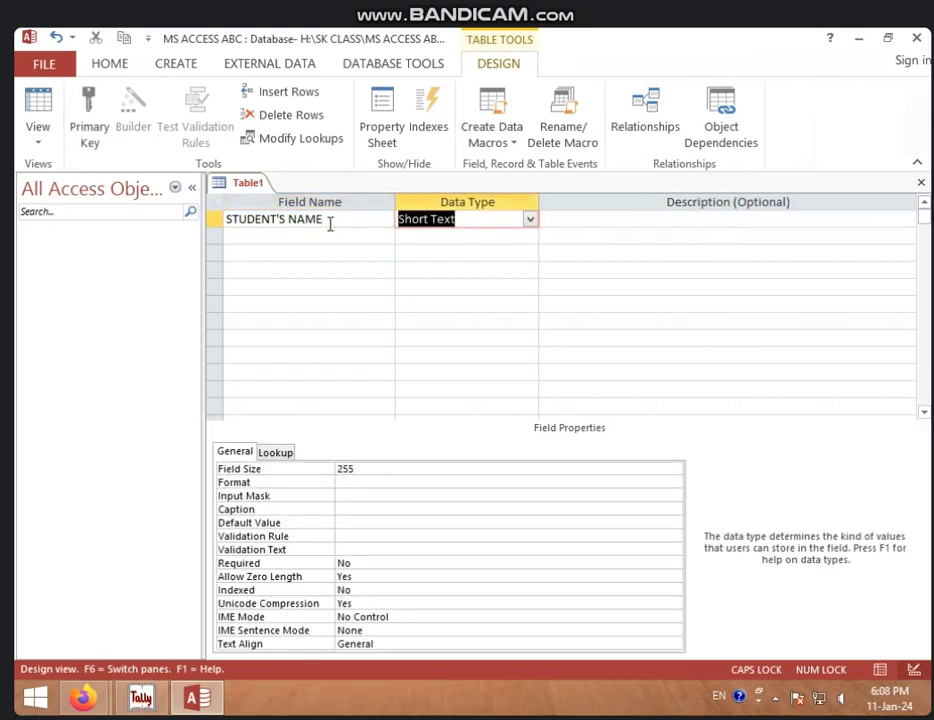
pyautogui.press('Tab')
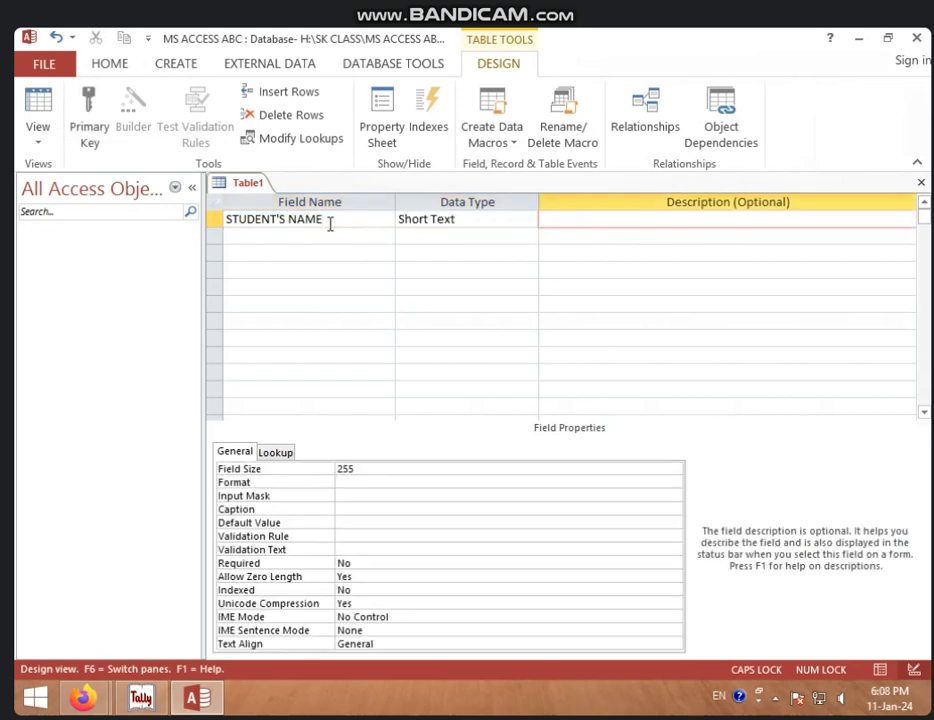
pyautogui.press('Tab')
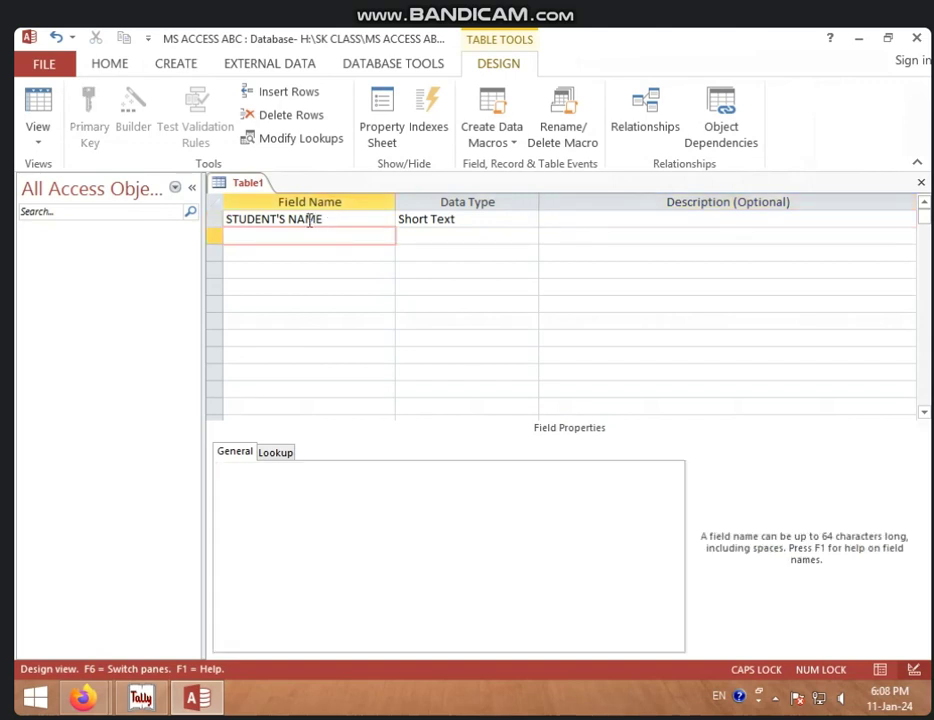
# - Rename the first field STUDENTS ID and set its data type to Number
pyautogui.moveTo(329, 218); pyautogui.dragTo(291, 218)
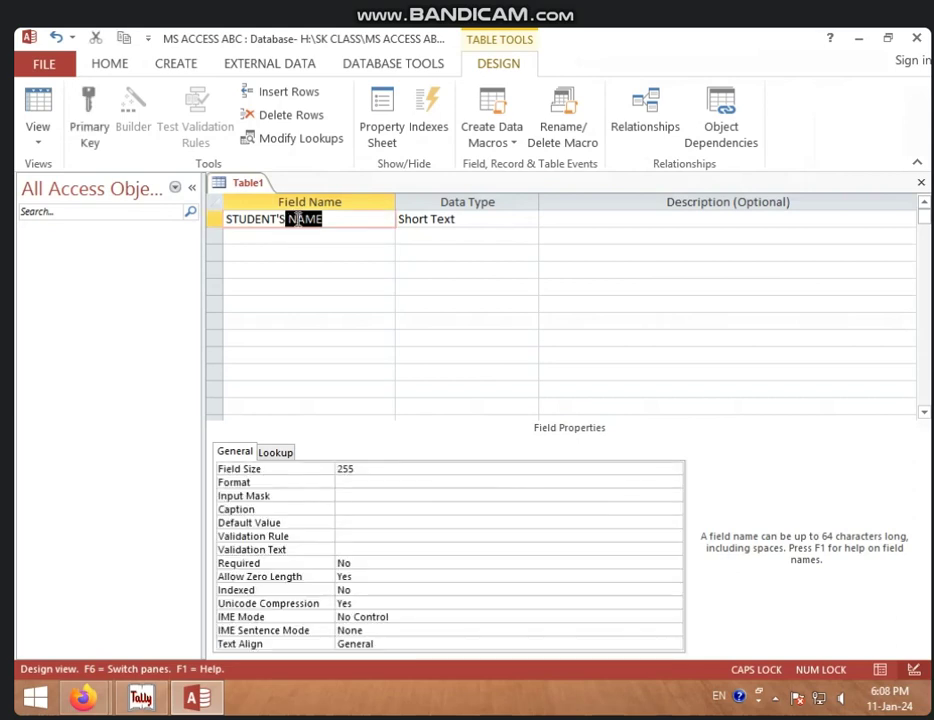
pyautogui.press('BackSpace')
pyautogui.press('BackSpace')
pyautogui.press('BackSpace')
pyautogui.press('BackSpace')
pyautogui.press('BackSpace')
pyautogui.press('BackSpace')
pyautogui.press('BackSpace')
pyautogui.press('BackSpace')
pyautogui.press('BackSpace')
pyautogui.press('BackSpace')
pyautogui.press('BackSpace')
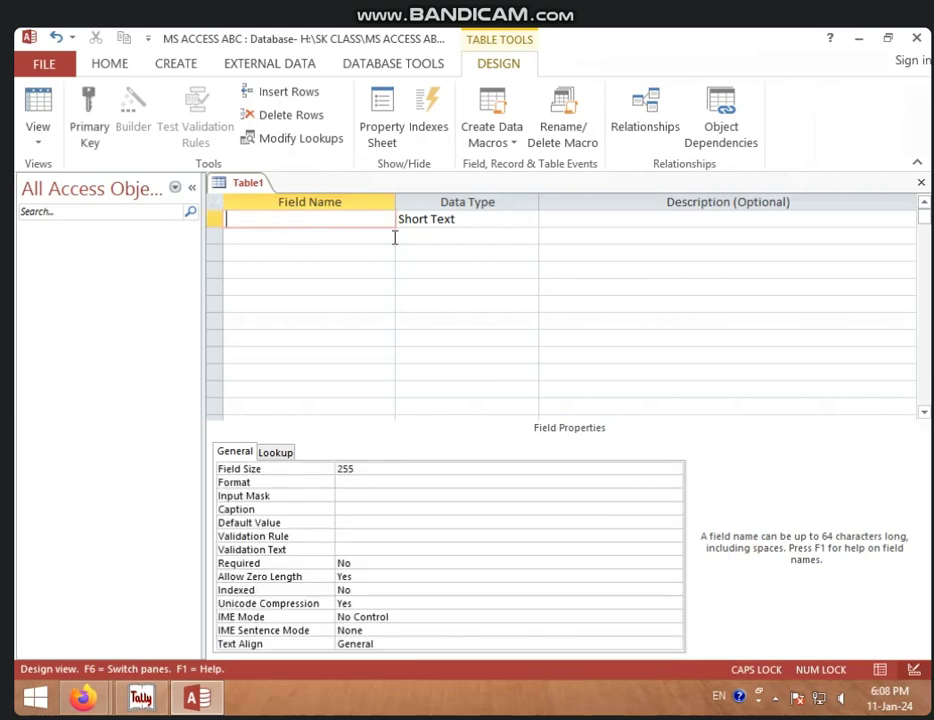
pyautogui.click(361, 240)
pyautogui.click(362, 218)
pyautogui.write('STUDENTS ID')
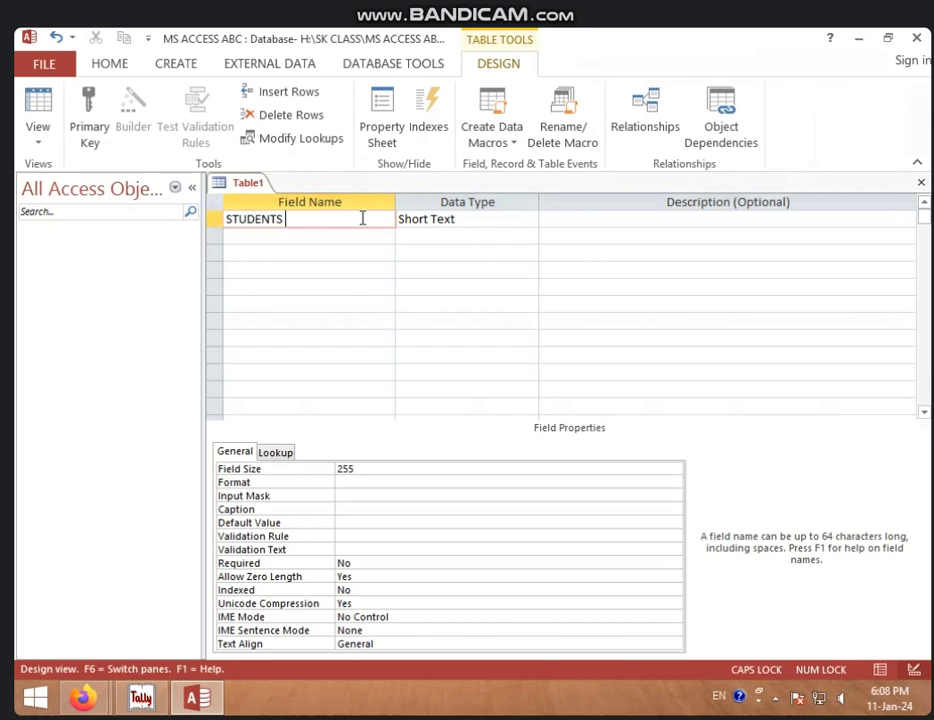
pyautogui.press('Tab')
pyautogui.write('N')
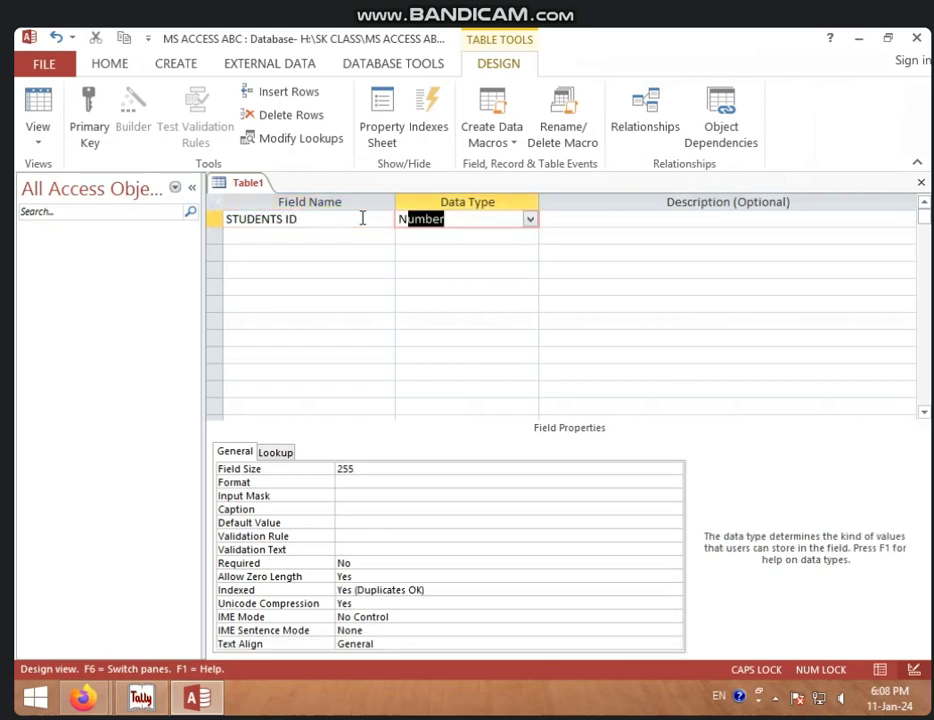
pyautogui.press('Tab')
pyautogui.press('Tab')
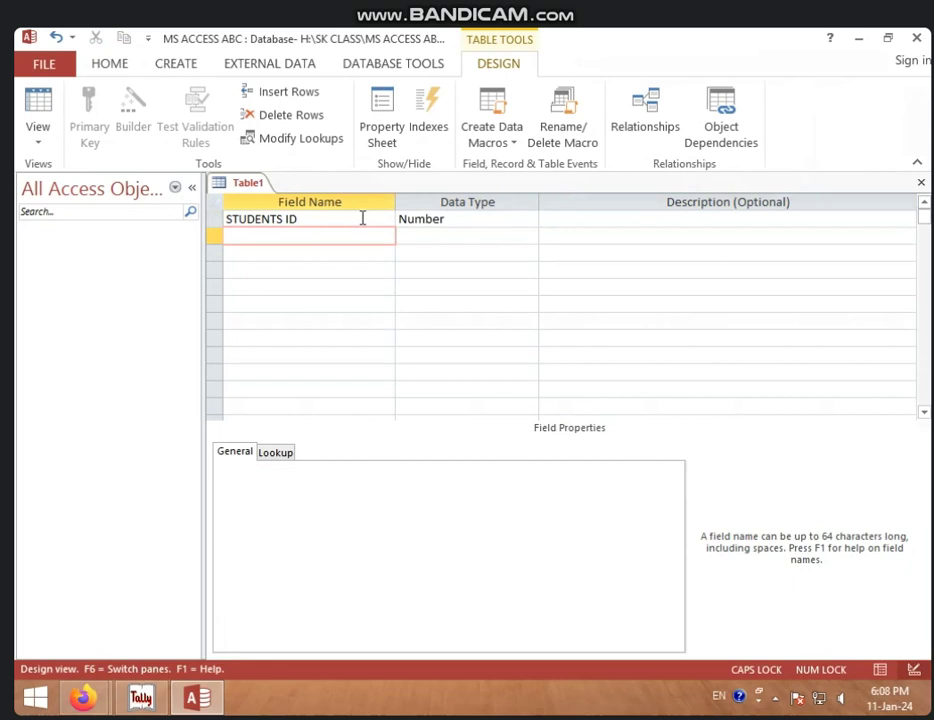
# - Add a second field named STUDENTS NAME with the Short Text data type
pyautogui.write('STUDENTS NAME')
pyautogui.press('Tab')
pyautogui.press('Tab')
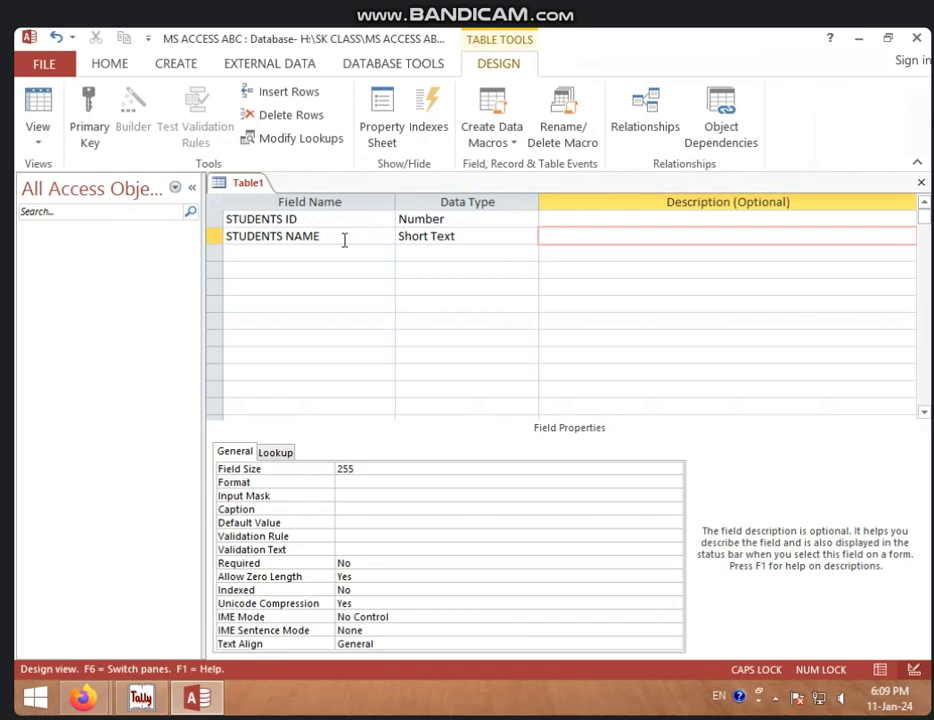
pyautogui.click(336, 249)
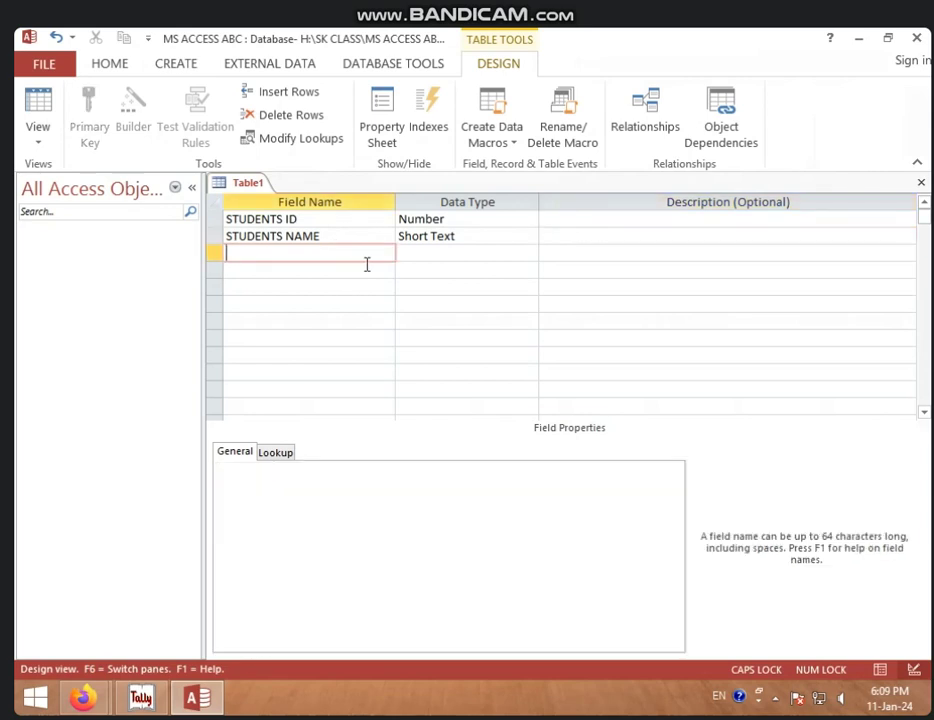
# - Save the table as STUDENTS DATA without having a primary key created
pyautogui.rightClick(252, 184)
pyautogui.click(292, 196)
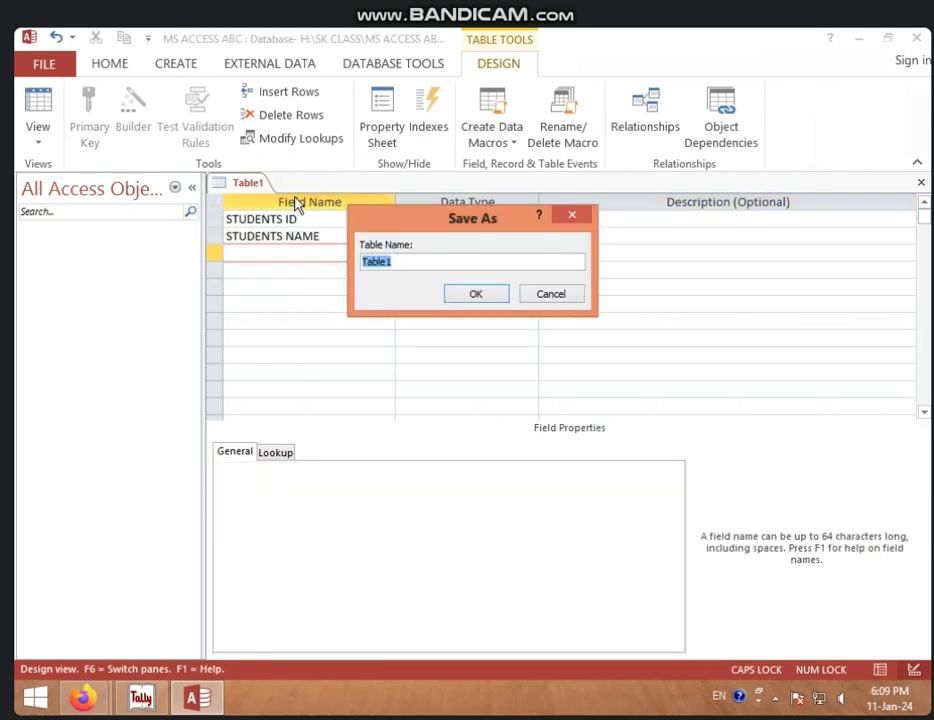
pyautogui.write('STUDENTS DATA')
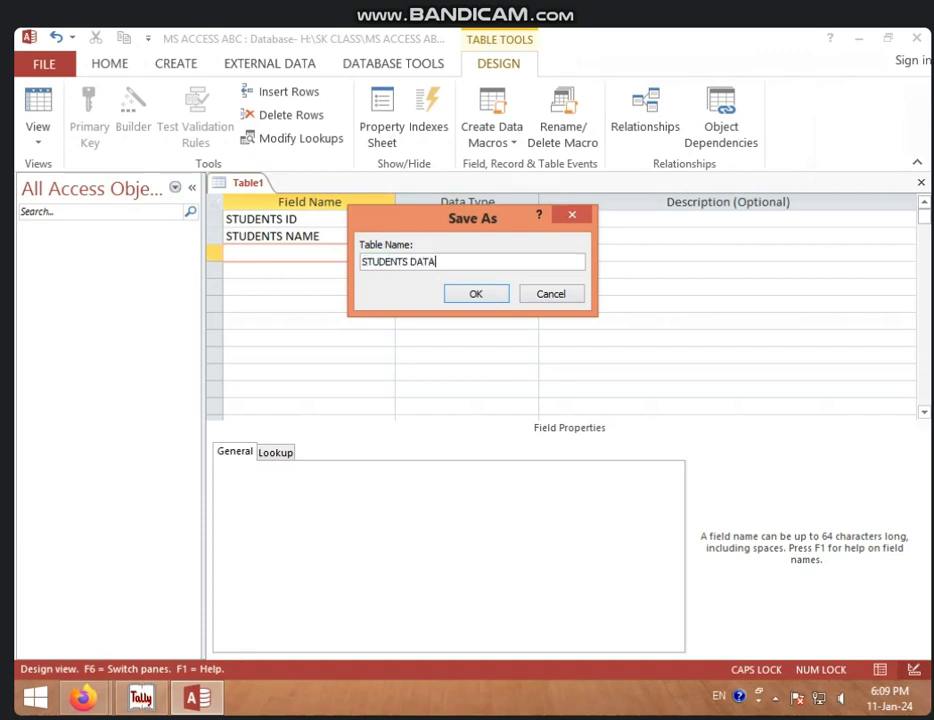
pyautogui.click(492, 296)
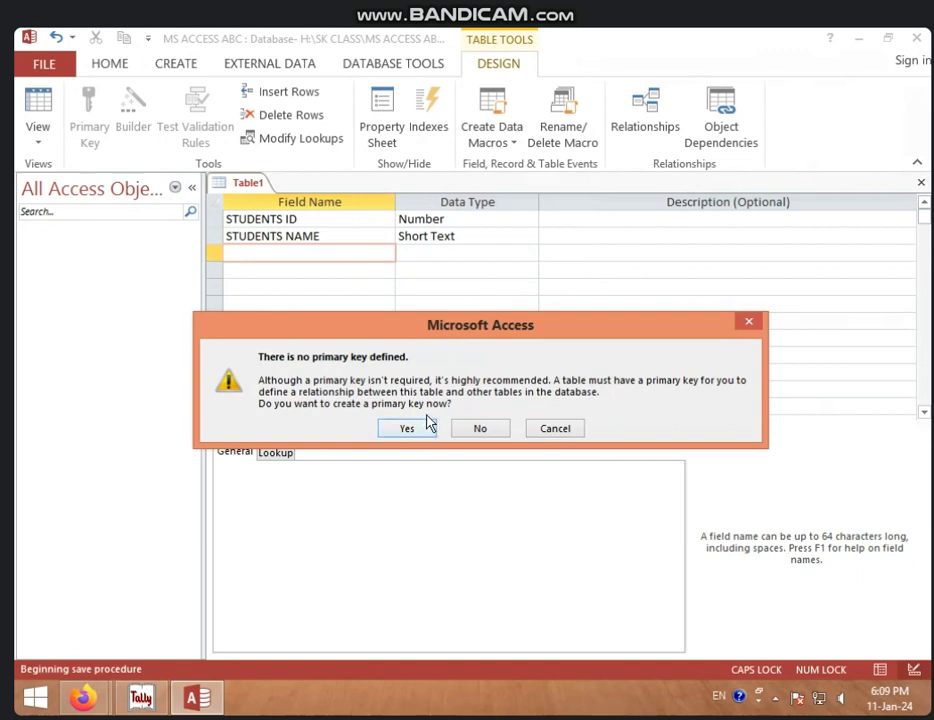
pyautogui.click(484, 429)
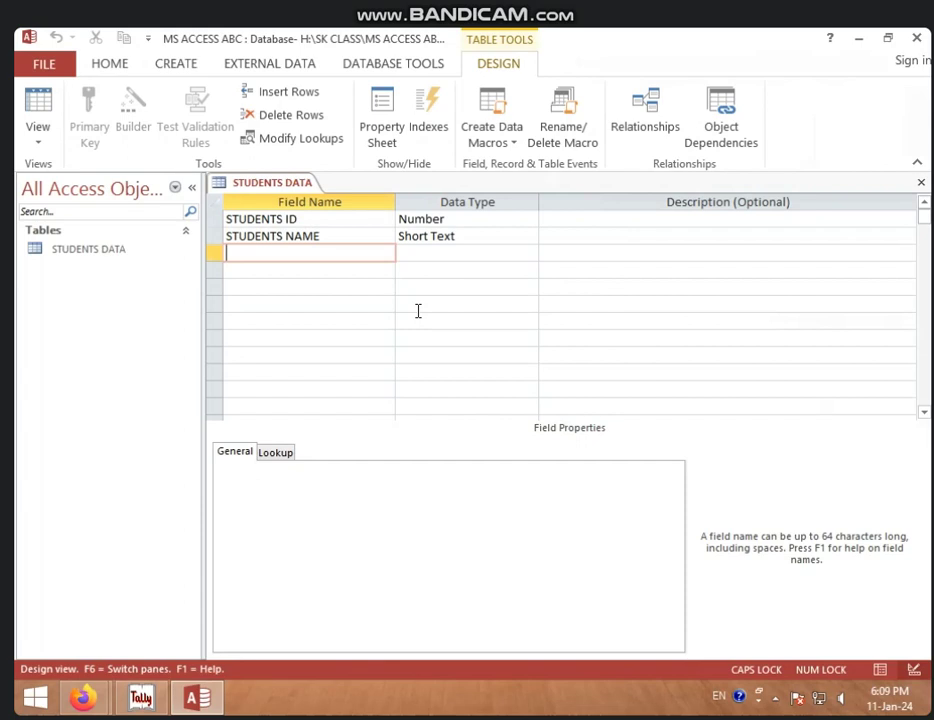
# - Set the STUDENTS ID field as the table's primary key
pyautogui.click(350, 236)
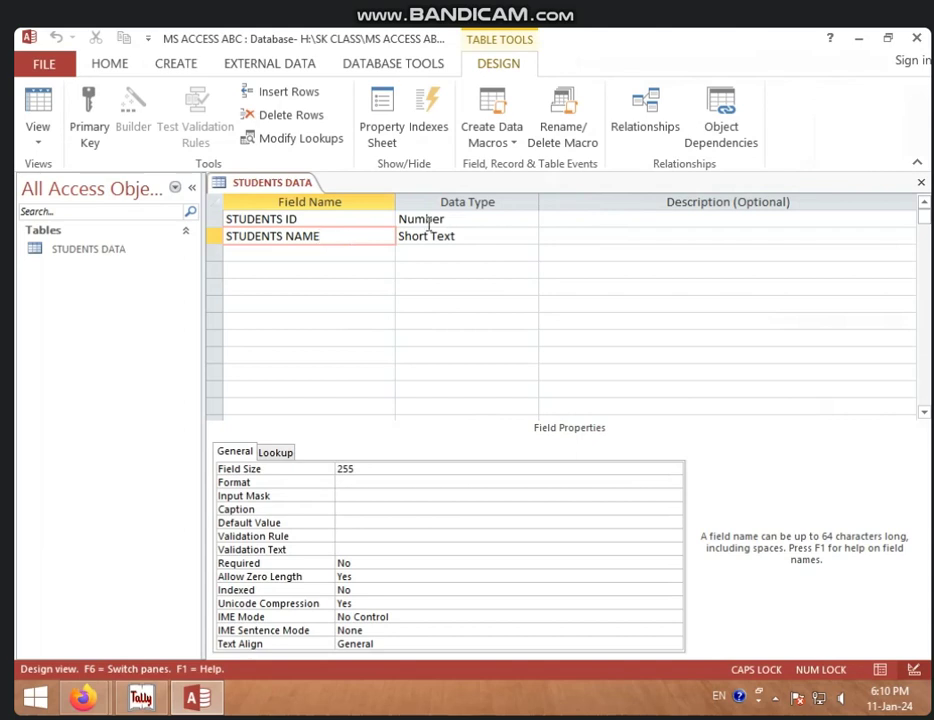
pyautogui.click(213, 219)
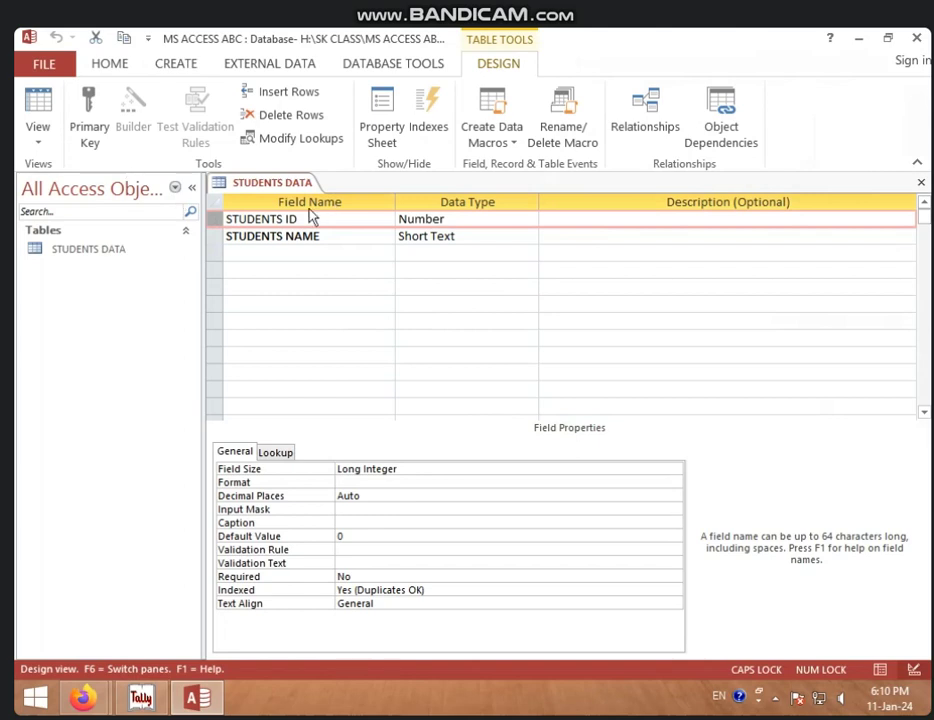
pyautogui.click(97, 148)
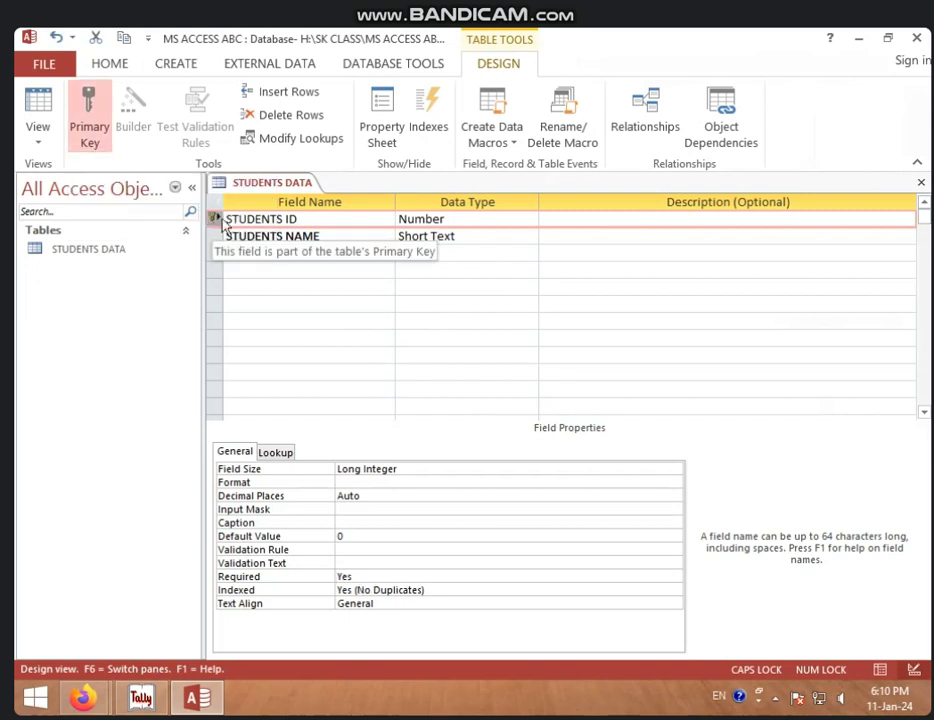
# - Switch the STUDENTS DATA table to Datasheet view, saving the design changes
pyautogui.rightClick(266, 185)
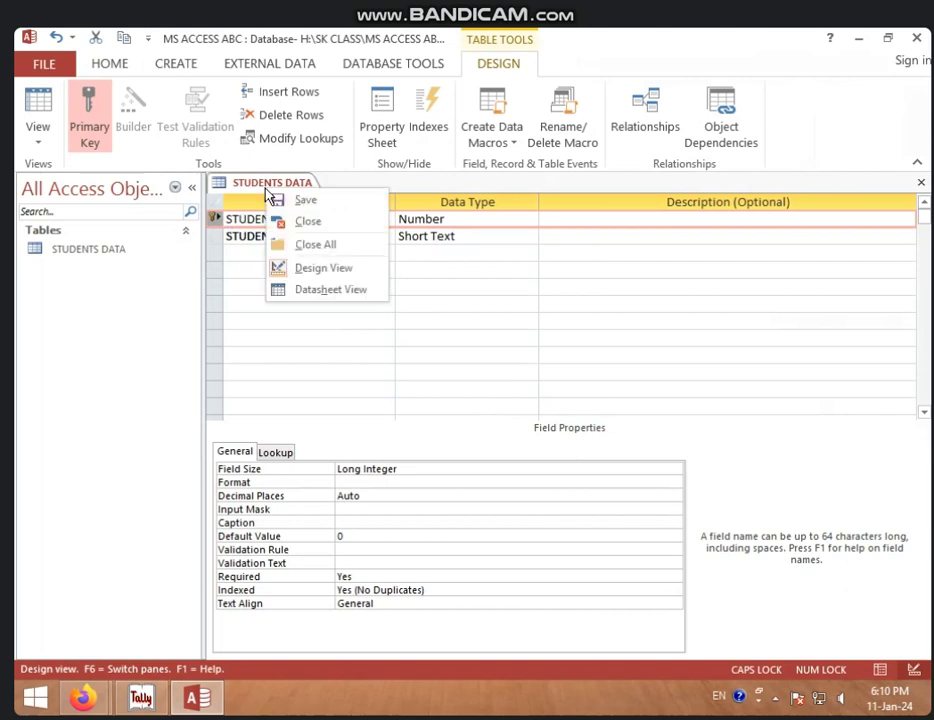
pyautogui.click(333, 296)
pyautogui.click(462, 416)
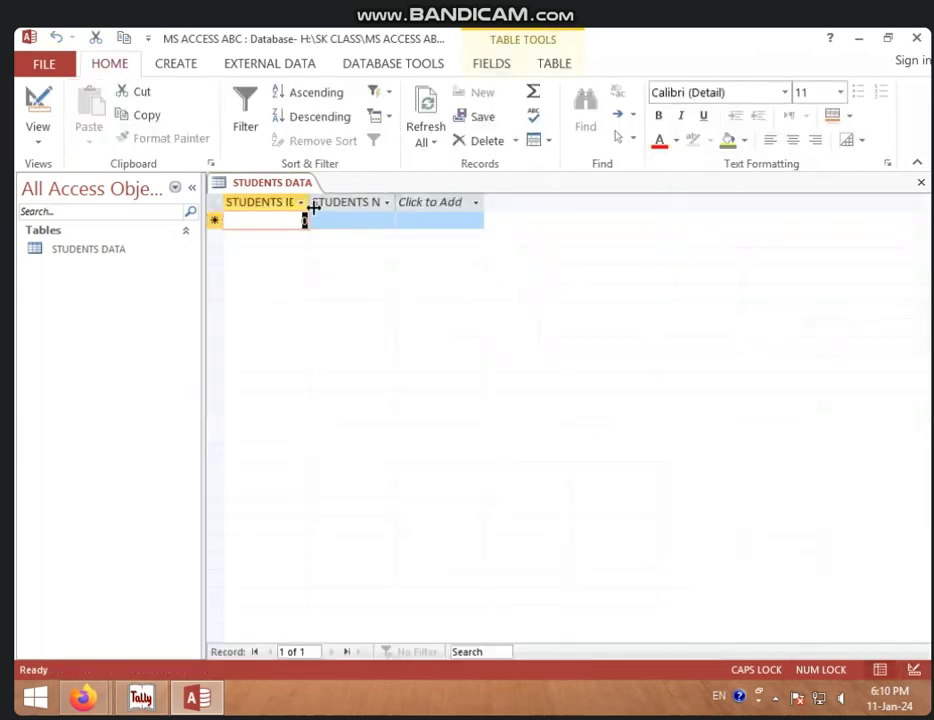
# - Enter the first record with STUDENTS ID 1 and the student's name, widening both columns to fit their headings
pyautogui.moveTo(309, 202); pyautogui.dragTo(325, 203)
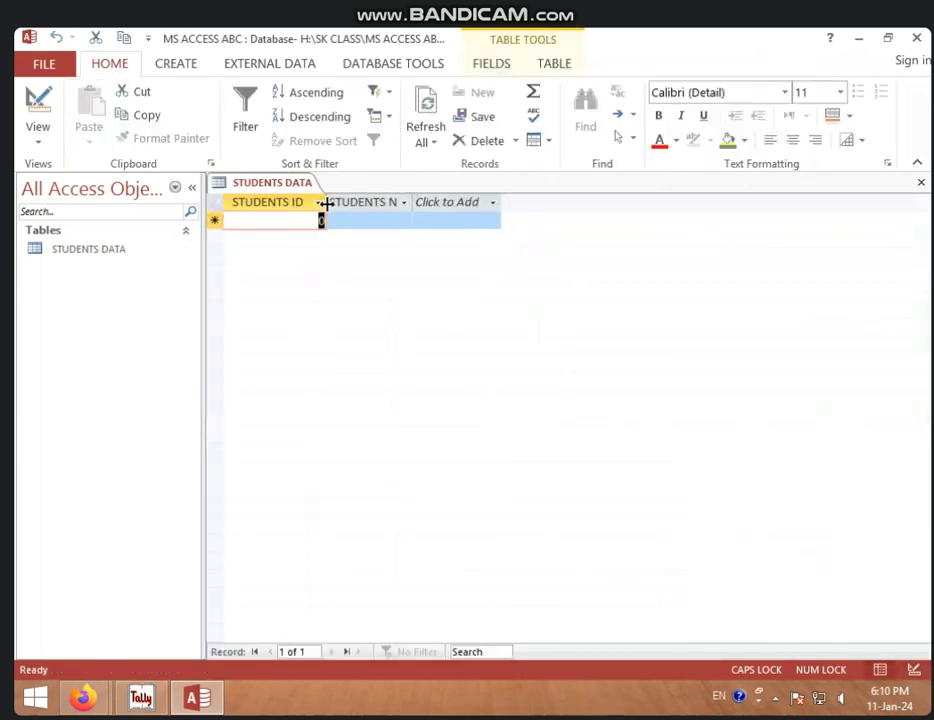
pyautogui.write('1')
pyautogui.press('Tab')
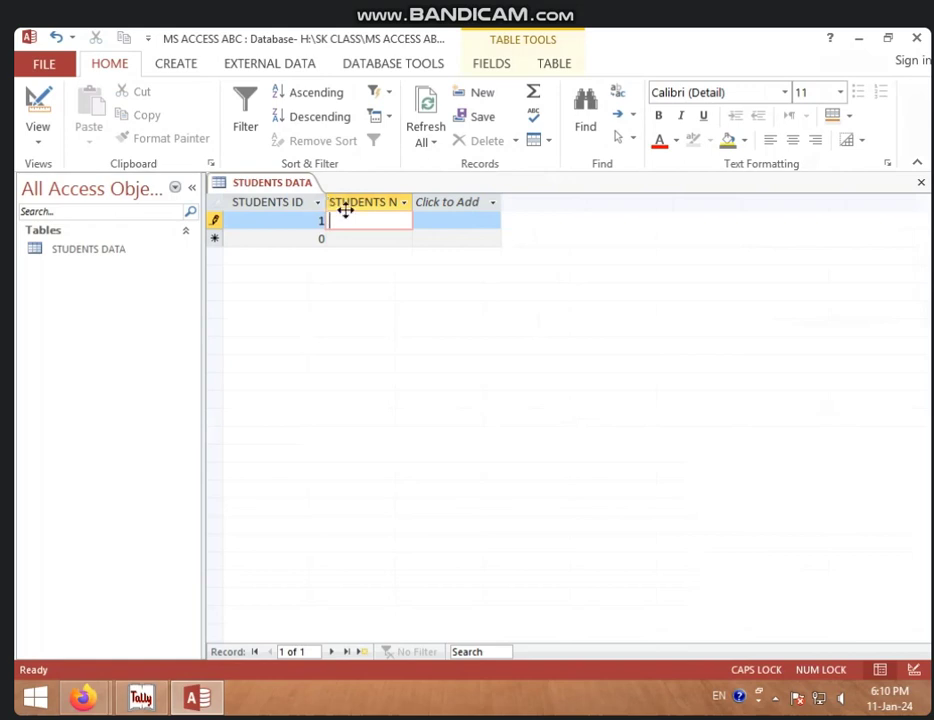
pyautogui.moveTo(413, 203); pyautogui.dragTo(446, 214)
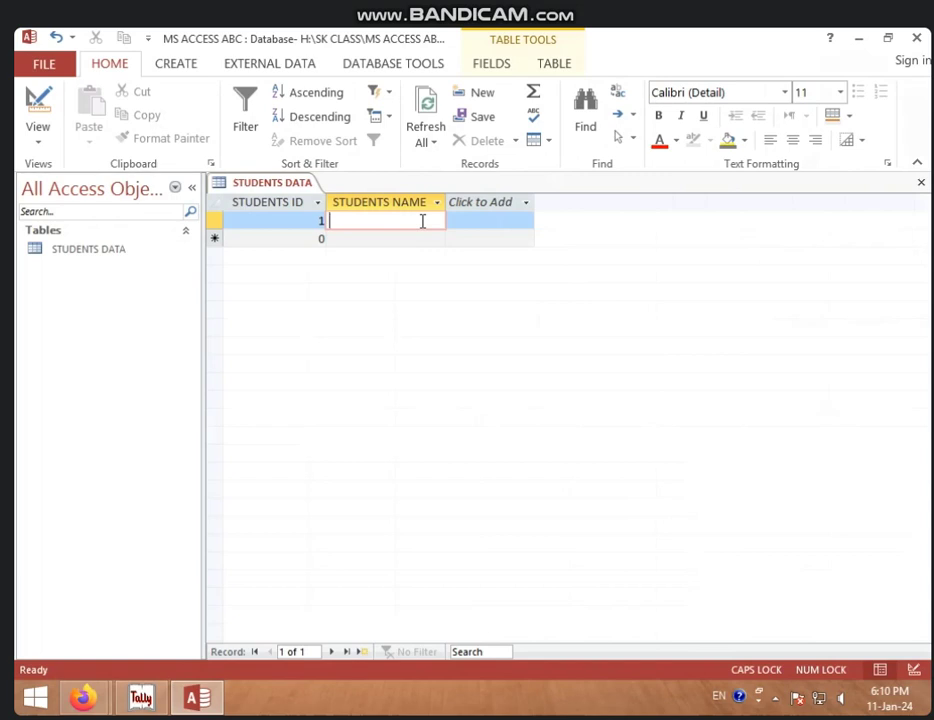
pyautogui.write('AJAY')
pyautogui.press('Return')
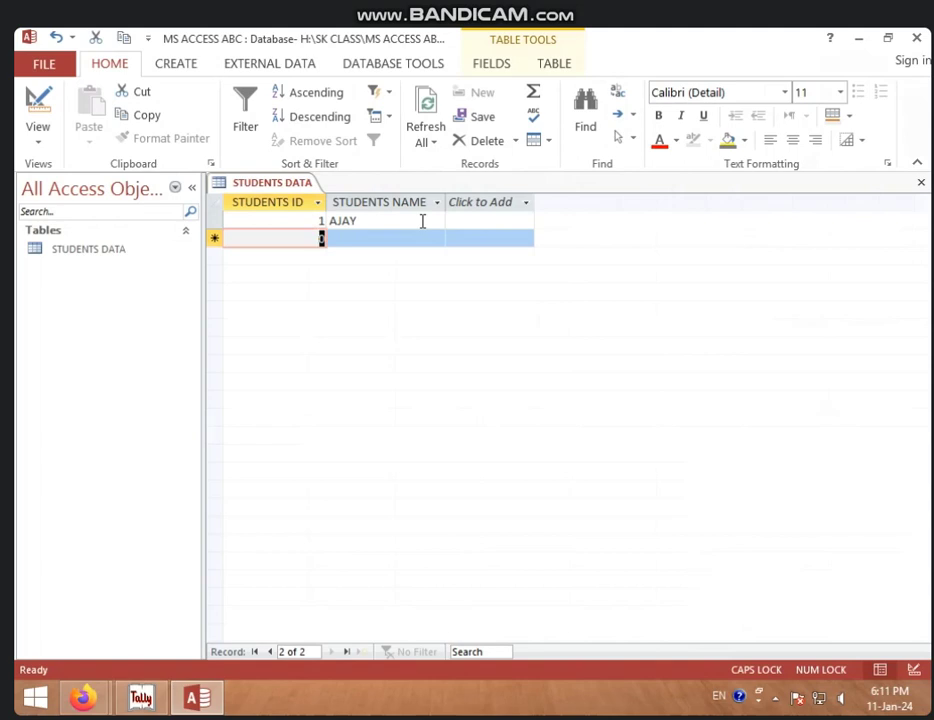
# - Try to enter a second record with the duplicate STUDENTS ID 1 and another student's name
pyautogui.write('1')
pyautogui.press('Return')
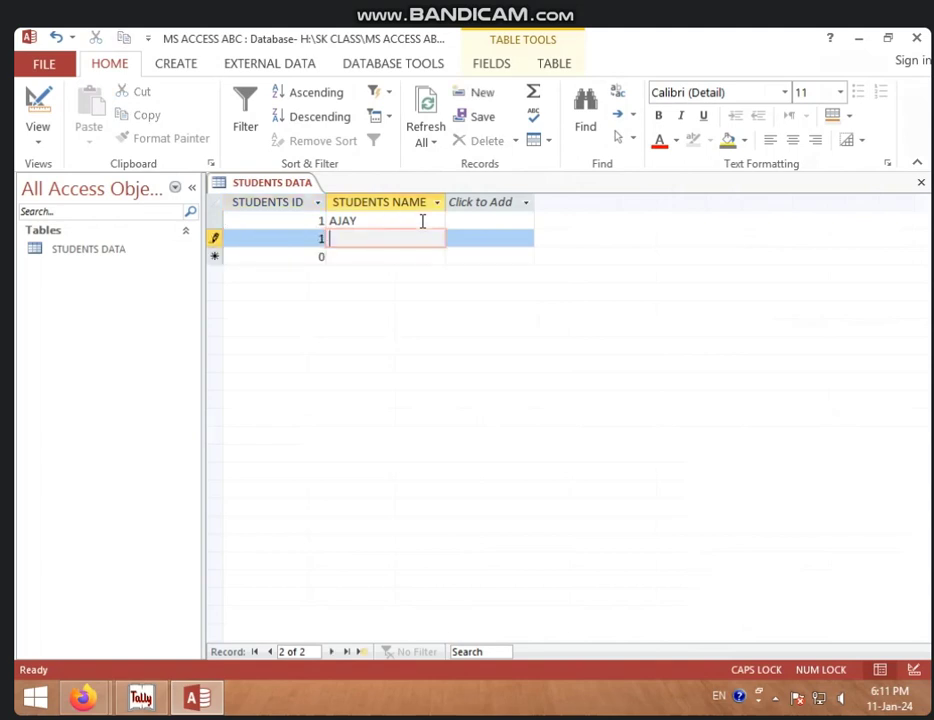
pyautogui.write('VIJAY')
pyautogui.press('Return')
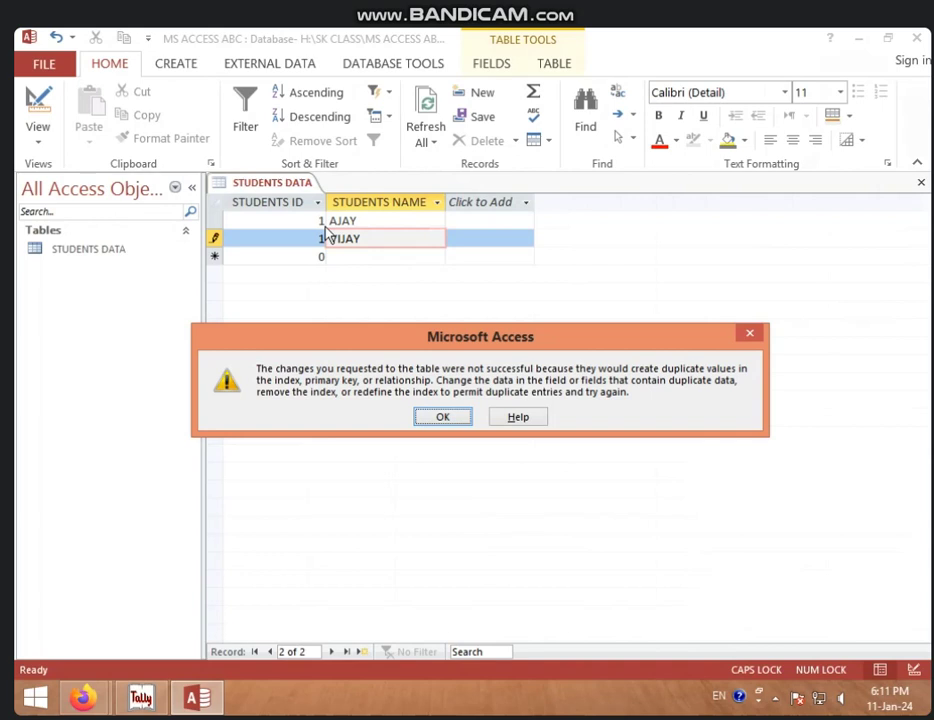
# - Change the second record's STUDENTS ID to 2
pyautogui.click(428, 416)
pyautogui.click(320, 238)
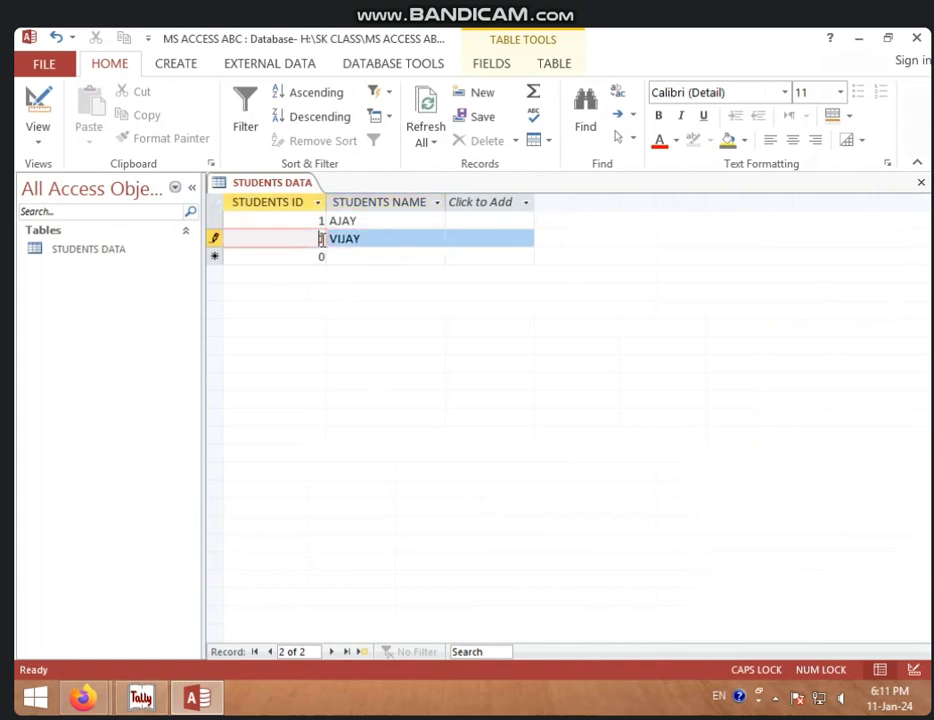
pyautogui.press('BackSpace')
pyautogui.write('2')
# - Add a third record with STUDENTS ID 3 and the student's name
pyautogui.click(320, 256)
pyautogui.press('BackSpace')
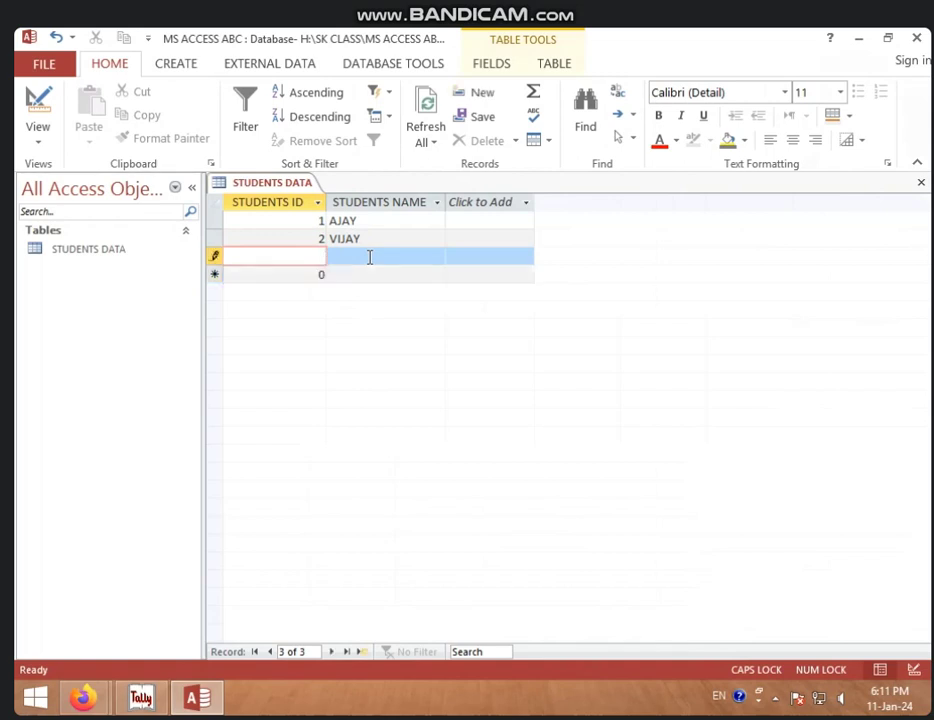
pyautogui.write('3')
pyautogui.click(369, 257)
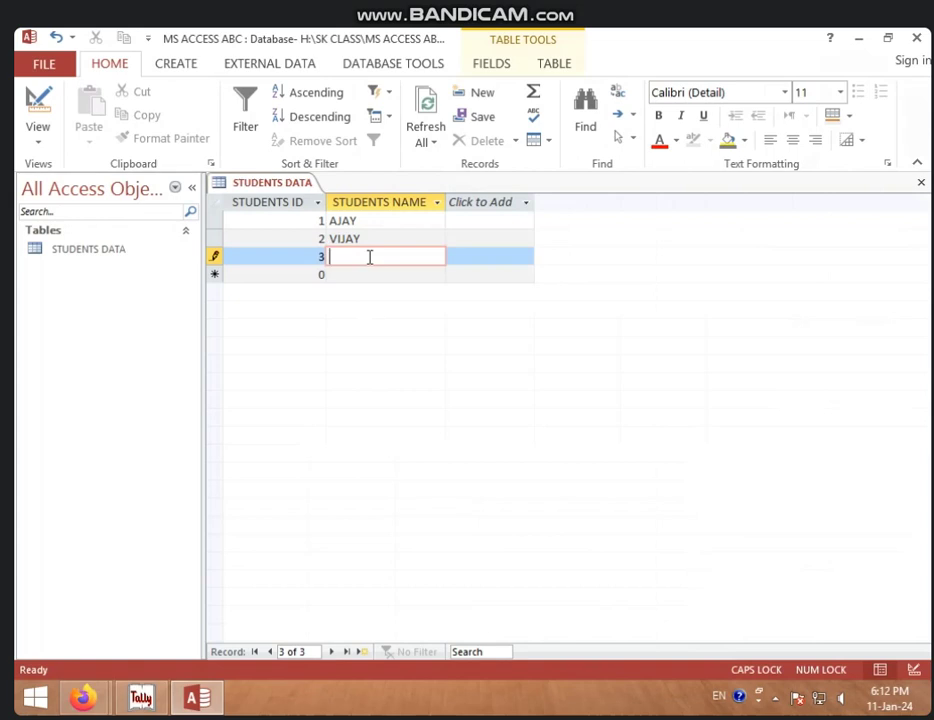
pyautogui.write('MOHAN')
pyautogui.press('Return')
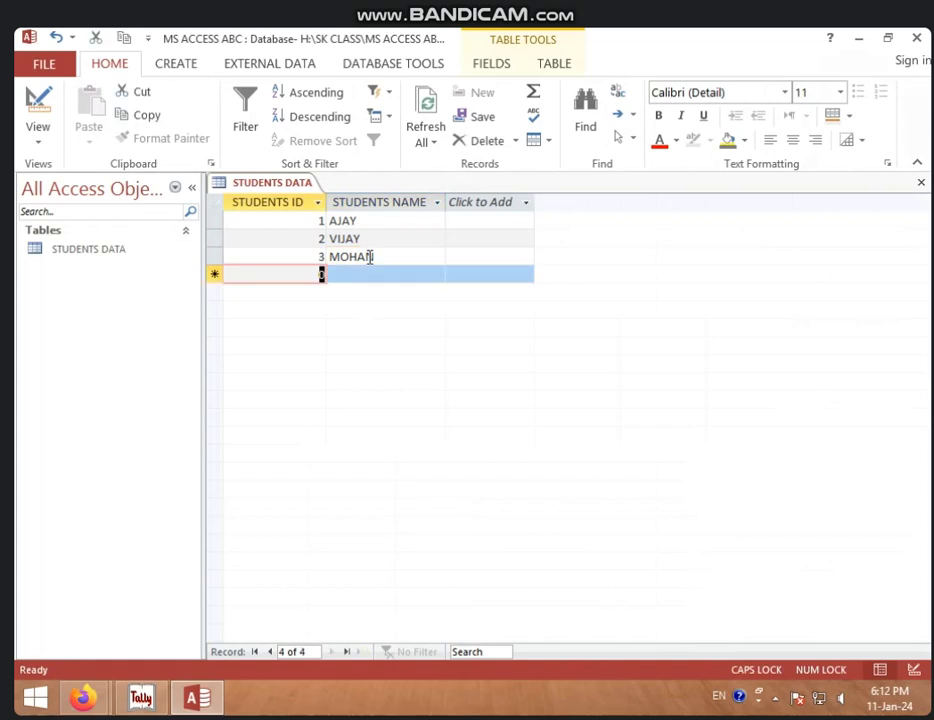
# - Add two more records with STUDENTS ID 4 and 5 and the students' names
pyautogui.write('4')
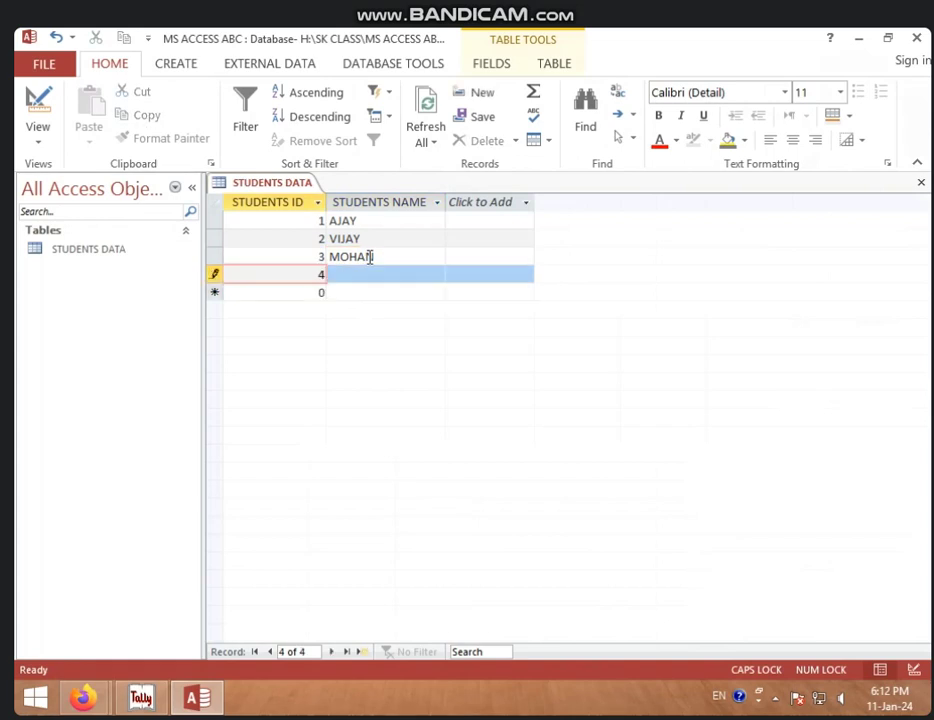
pyautogui.press('Return')
pyautogui.write('SOHAN')
pyautogui.press('Return')
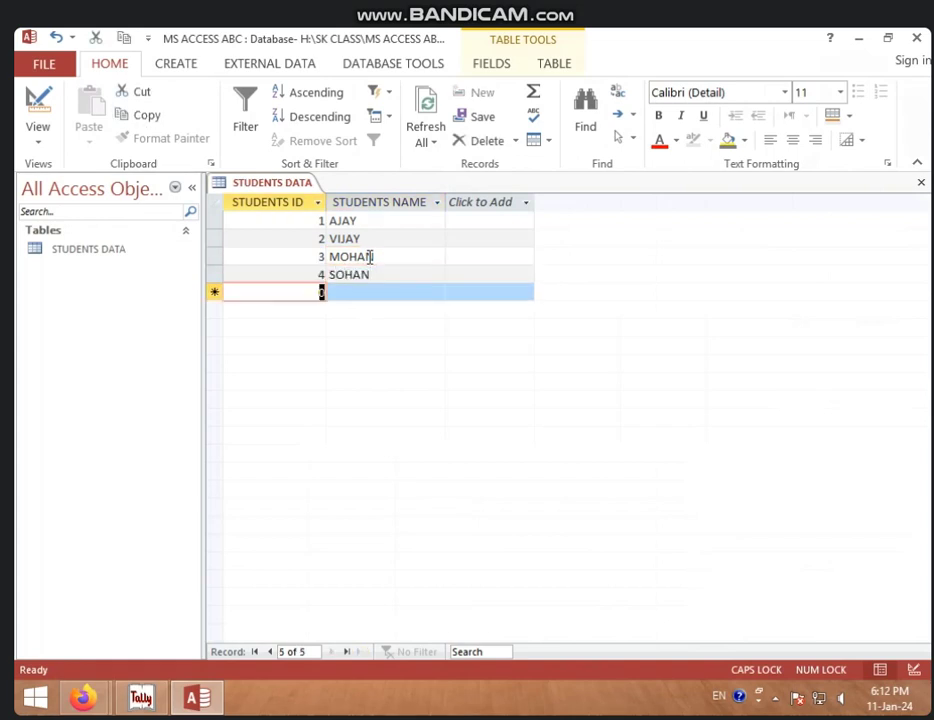
pyautogui.write('5')
pyautogui.press('Return')
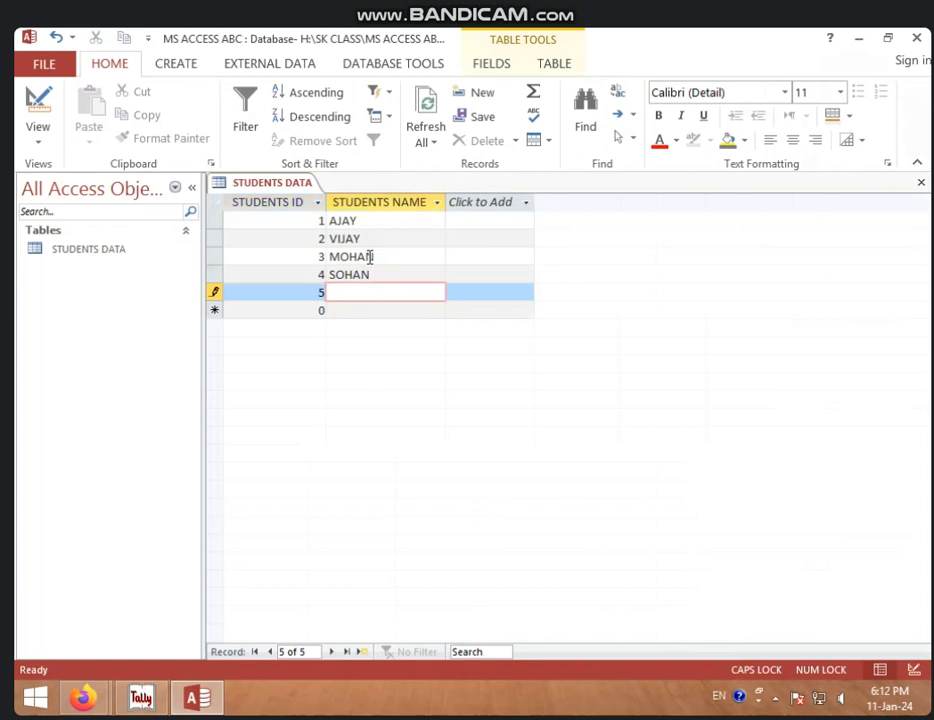
pyautogui.write('VARUN')
pyautogui.press('Return')
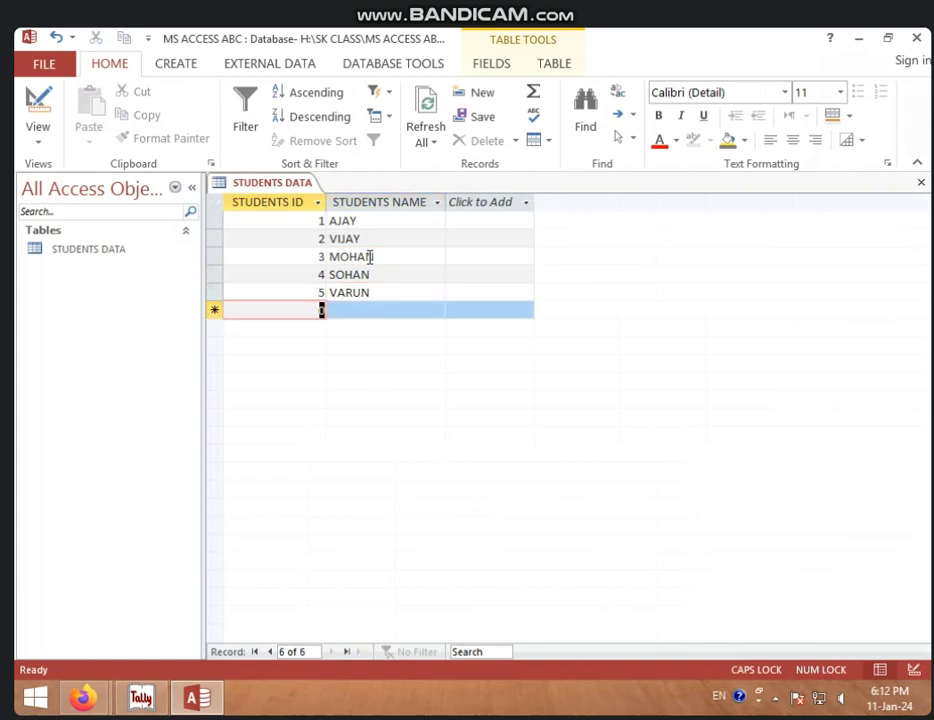
# - Add a sixth record with STUDENTS ID 6 and the student's name, committing the row
pyautogui.press('Return')
pyautogui.hotkey('shift', 'Tab')
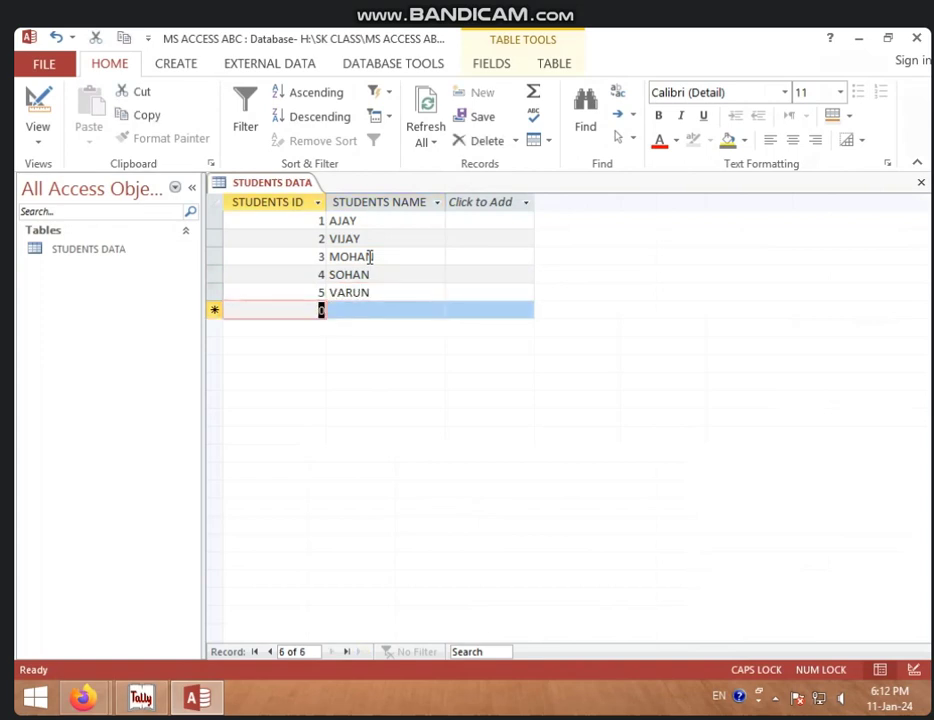
pyautogui.write('6')
pyautogui.press('Return')
pyautogui.write('AM')
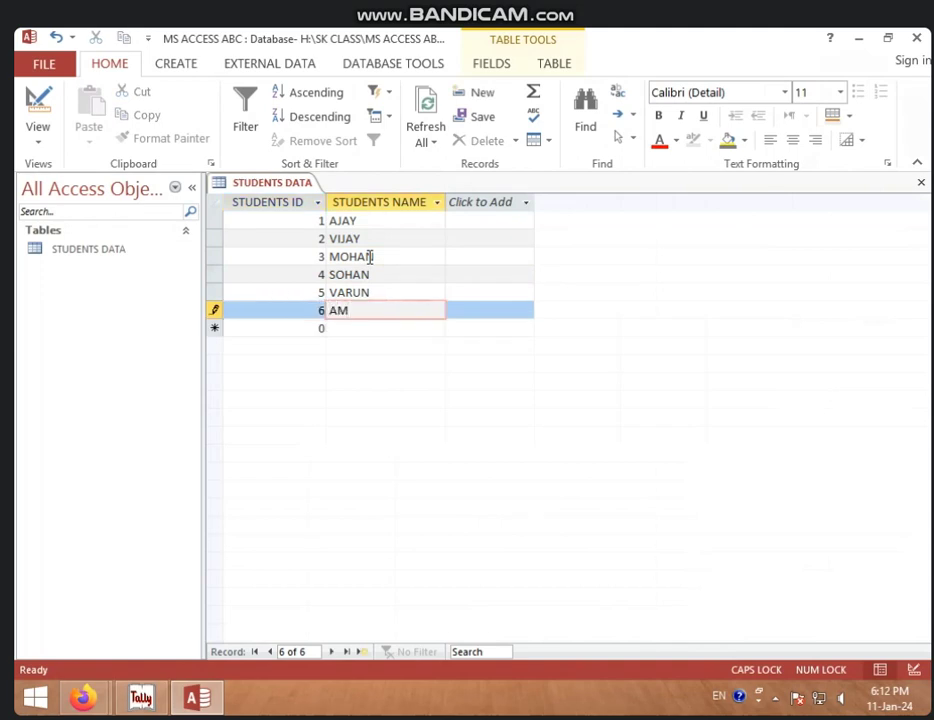
pyautogui.write('AN')
pyautogui.click(398, 221)
pyautogui.click(403, 238)
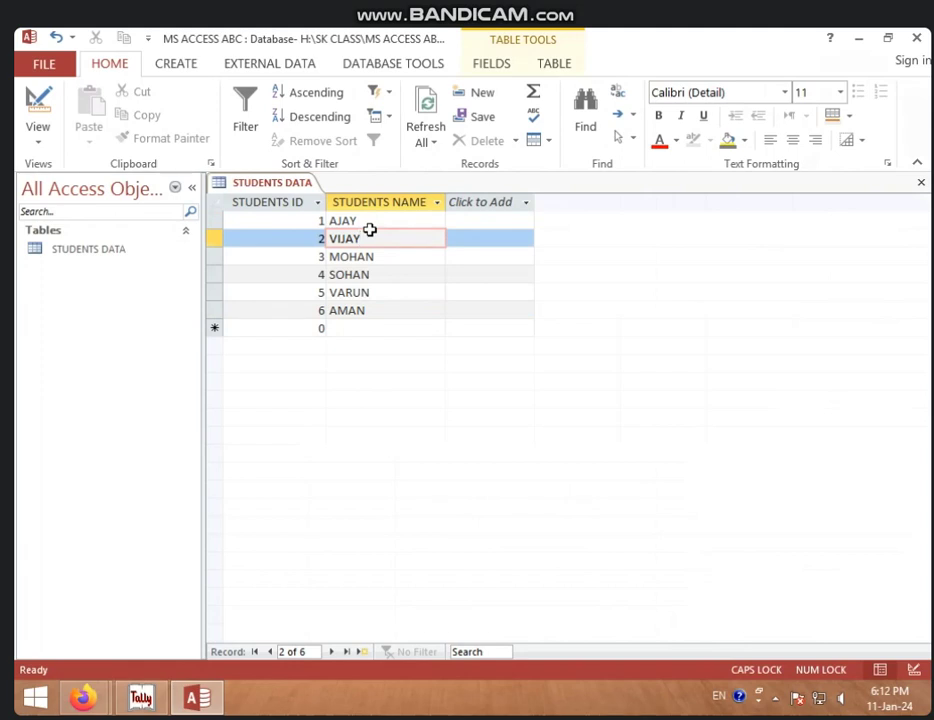
# - Save and close the STUDENTS DATA table
pyautogui.rightClick(301, 190)
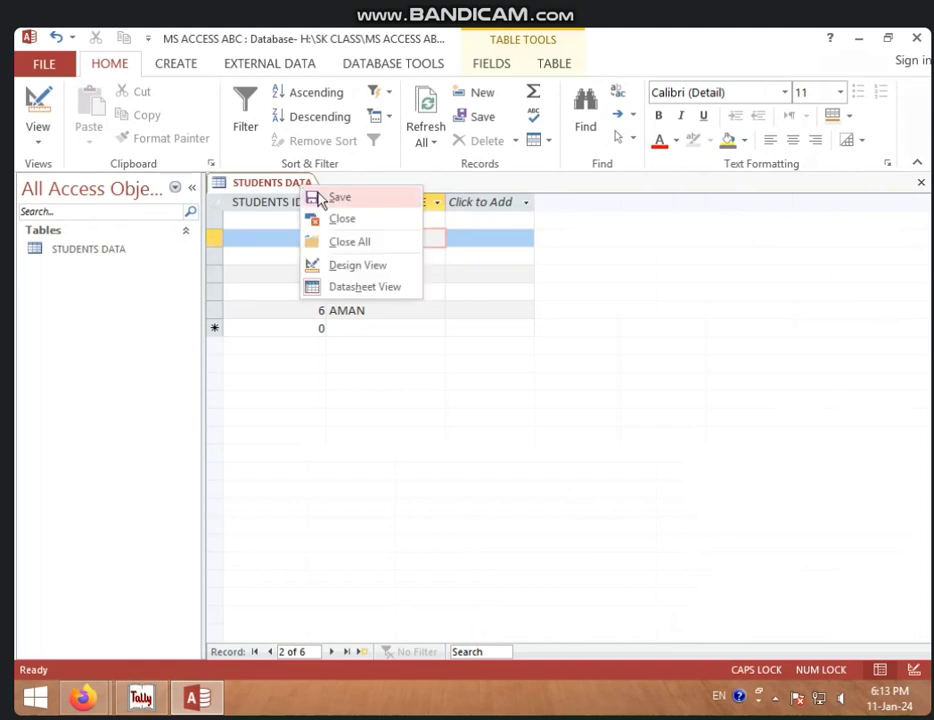
pyautogui.click(320, 198)
pyautogui.rightClick(298, 192)
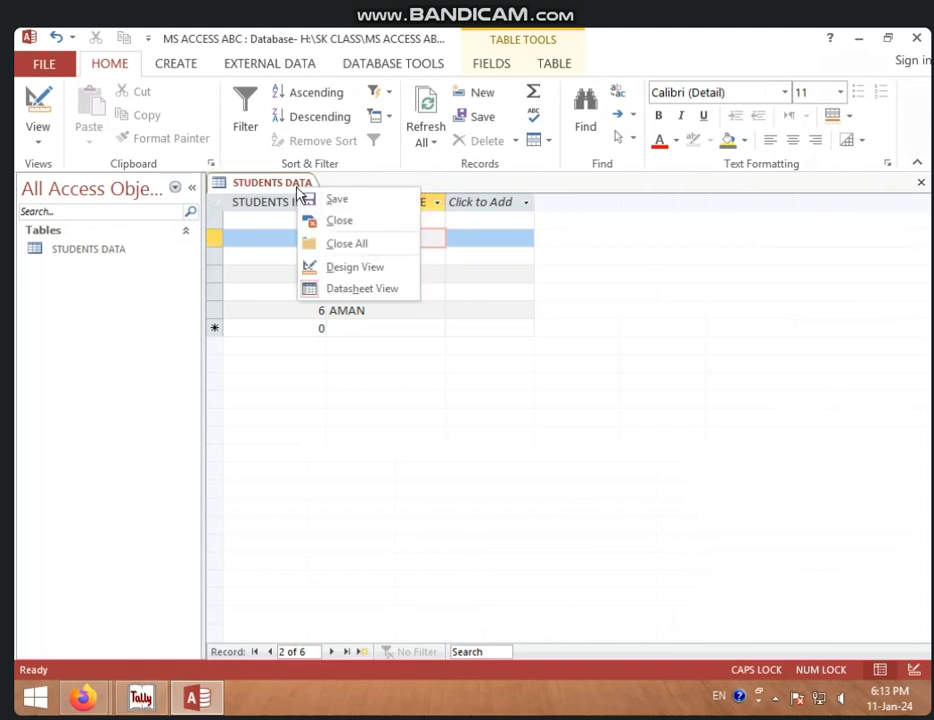
pyautogui.click(320, 222)
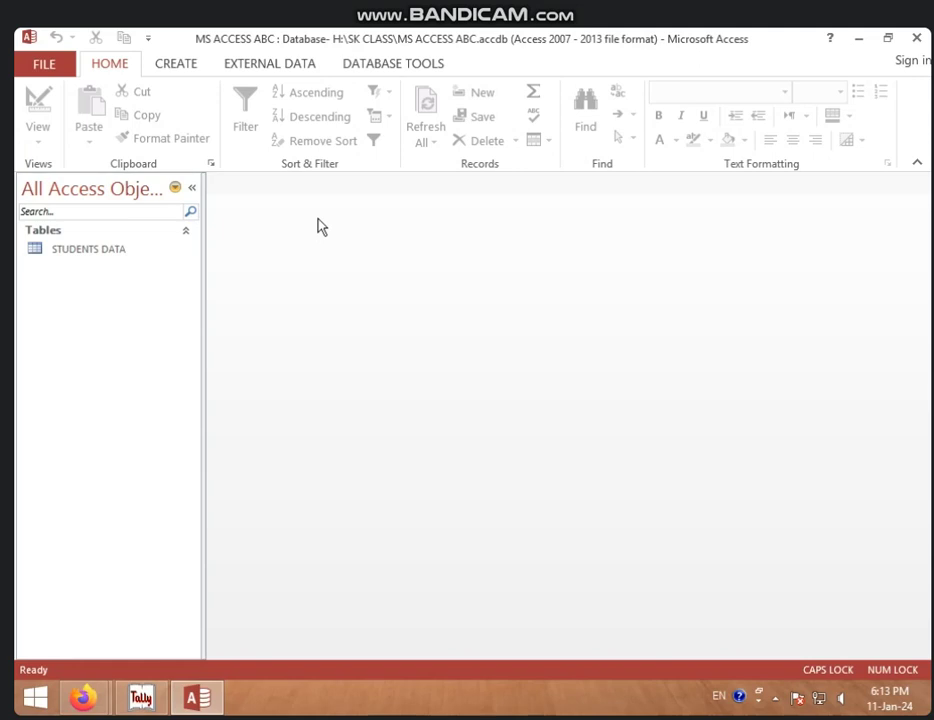
# - Create a new table in Design View and add a TEACHER ID field with the Number data type
pyautogui.click(146, 264)
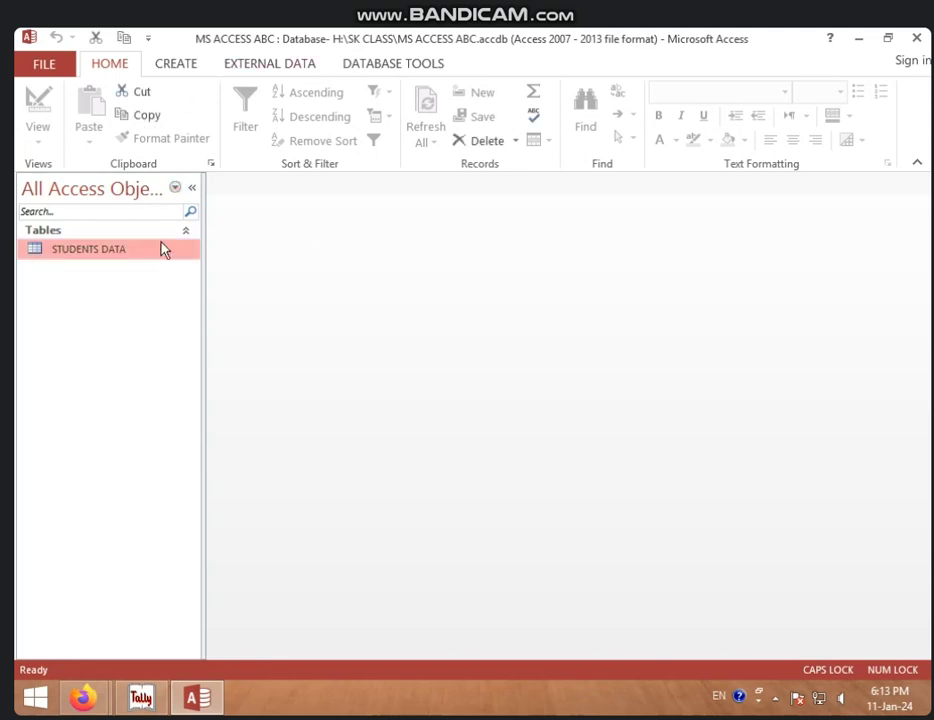
pyautogui.click(180, 65)
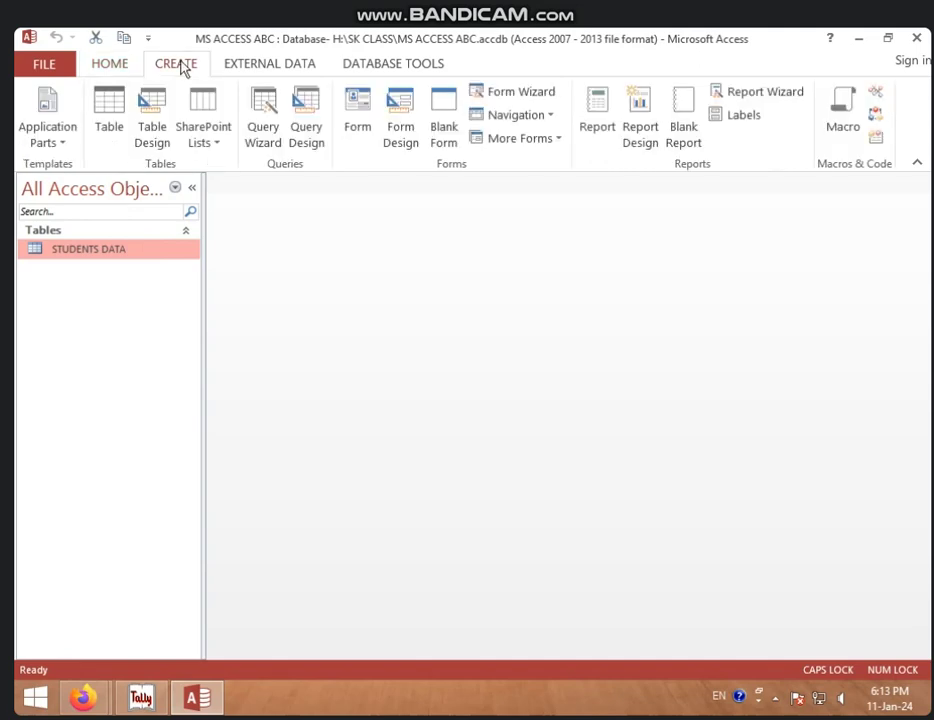
pyautogui.click(160, 140)
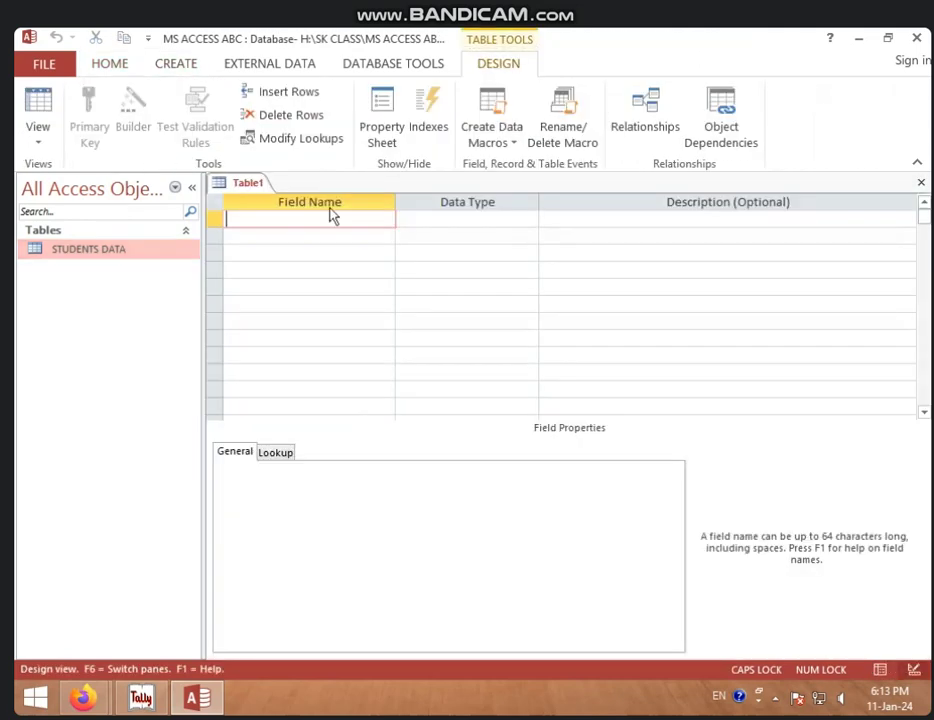
pyautogui.write('TEACHER ID')
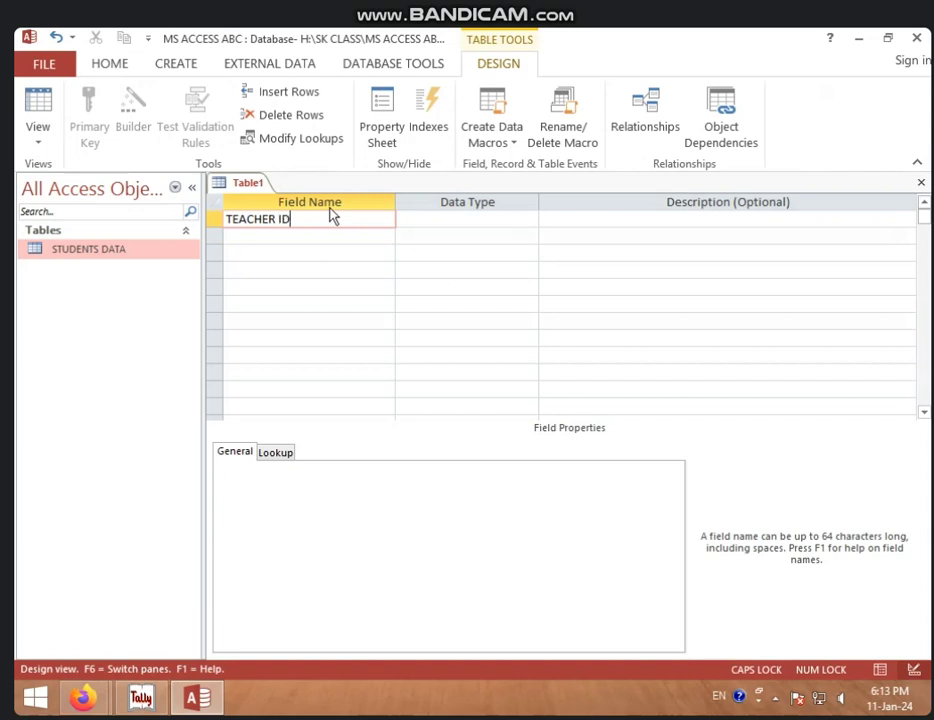
pyautogui.press('Tab')
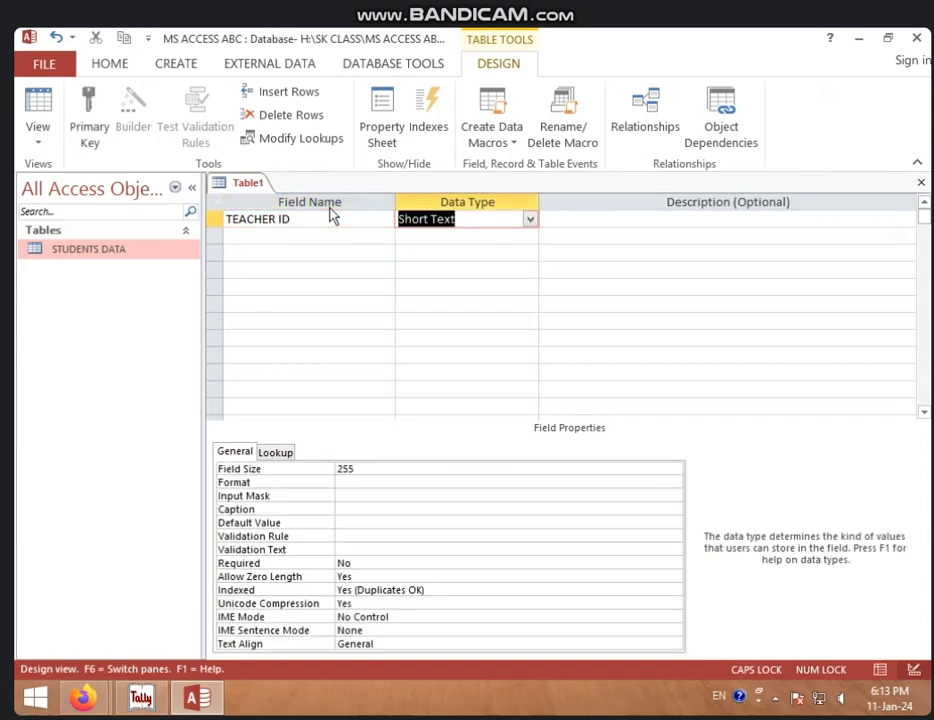
pyautogui.write('Number')
pyautogui.press('Tab')
pyautogui.press('Tab')
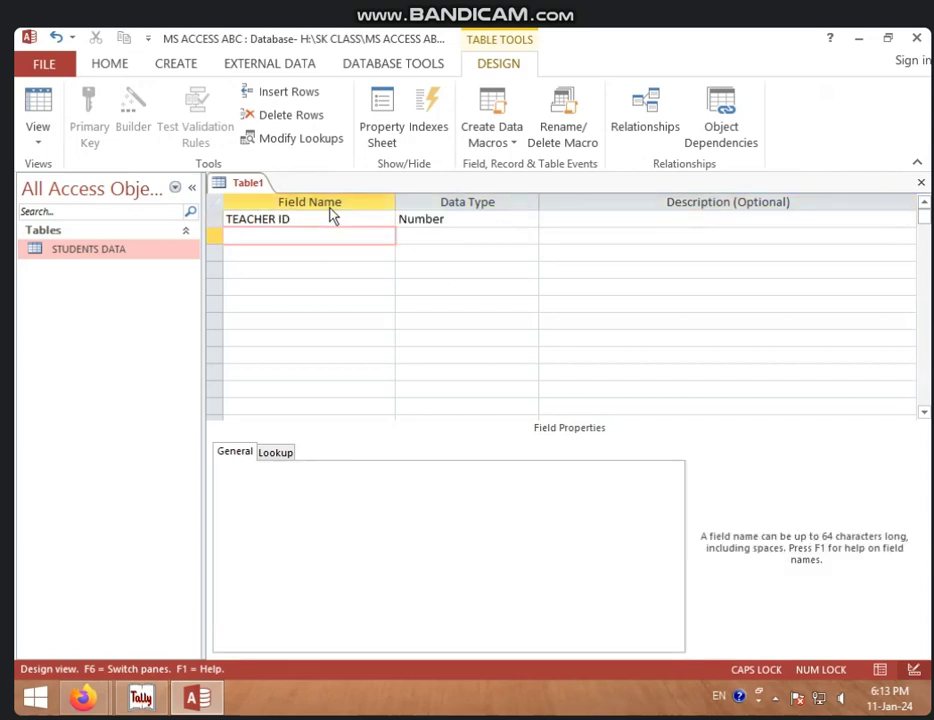
# - Add a TEACHER'S NAME field with the Short Text data type below TEACHER ID
pyautogui.write("TEACHER'S NAME")
pyautogui.press('Tab')
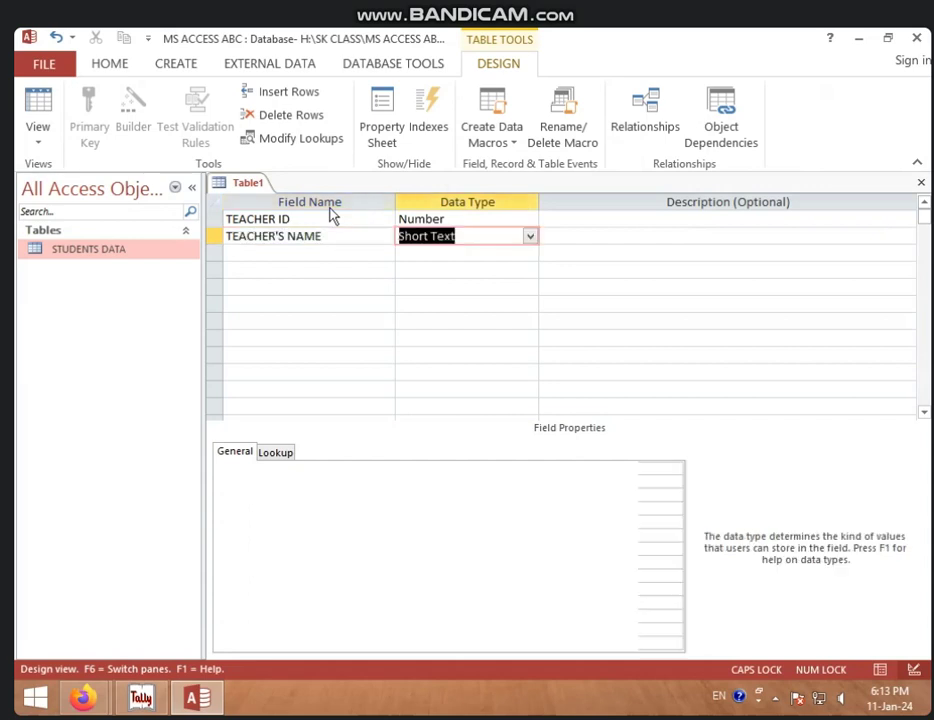
pyautogui.press('Tab')
pyautogui.press('Tab')
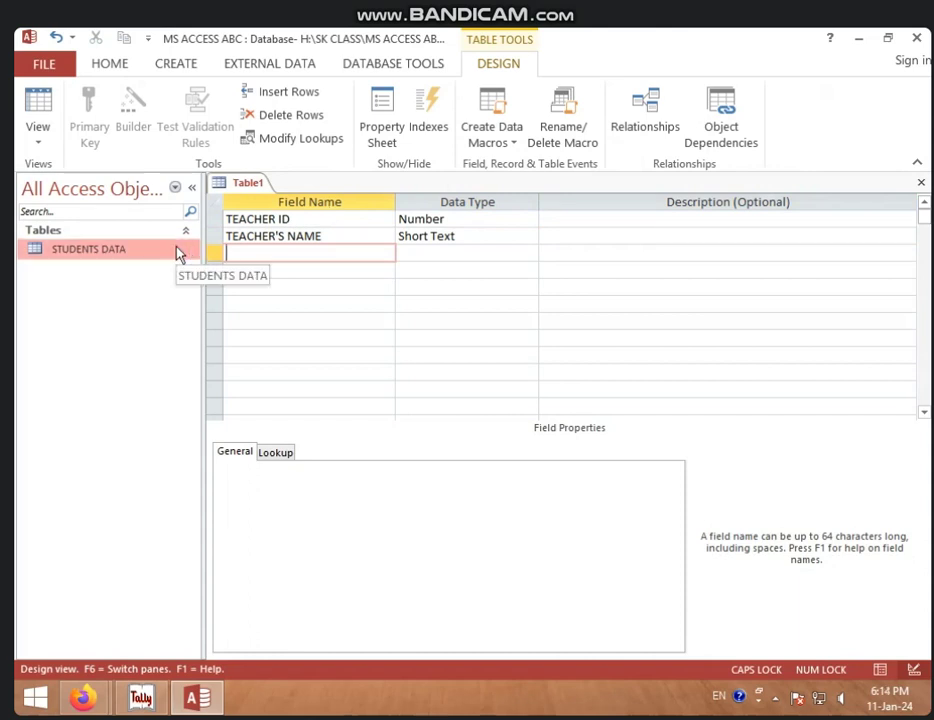
pyautogui.click(309, 220)
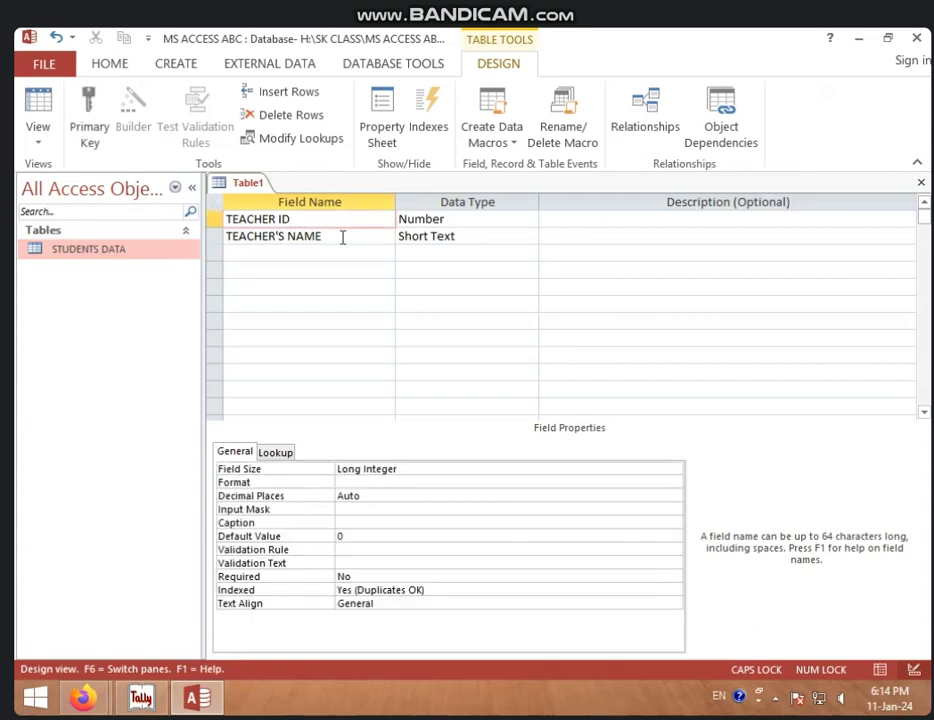
pyautogui.click(342, 237)
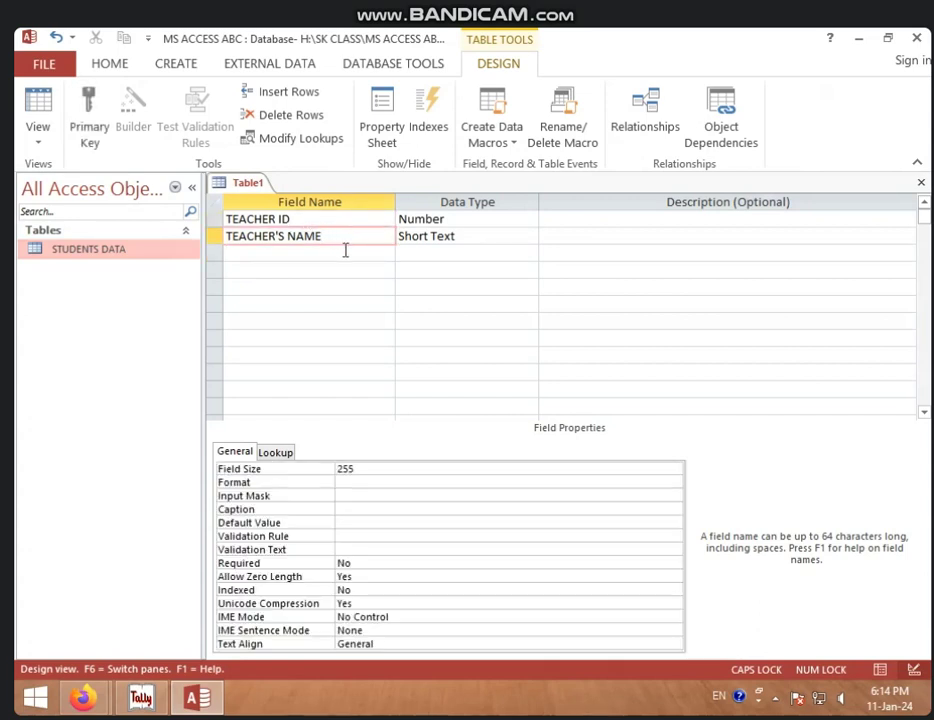
pyautogui.click(350, 258)
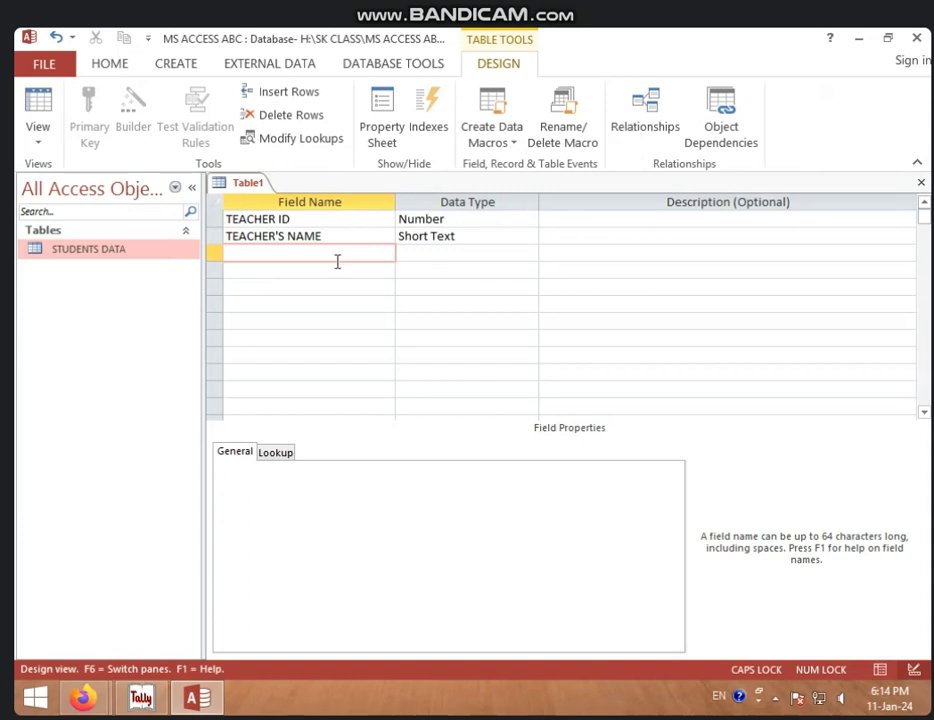
# - Open the STUDENTS DATA table and switch it to Design View
pyautogui.click(161, 253)
pyautogui.doubleClick(164, 262)
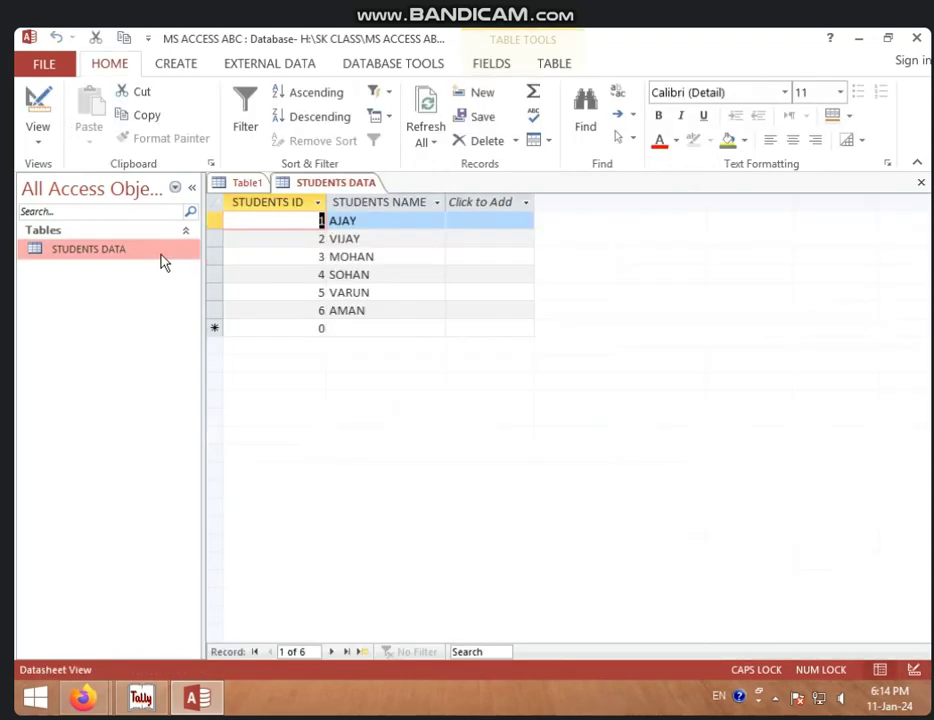
pyautogui.rightClick(304, 186)
pyautogui.click(358, 262)
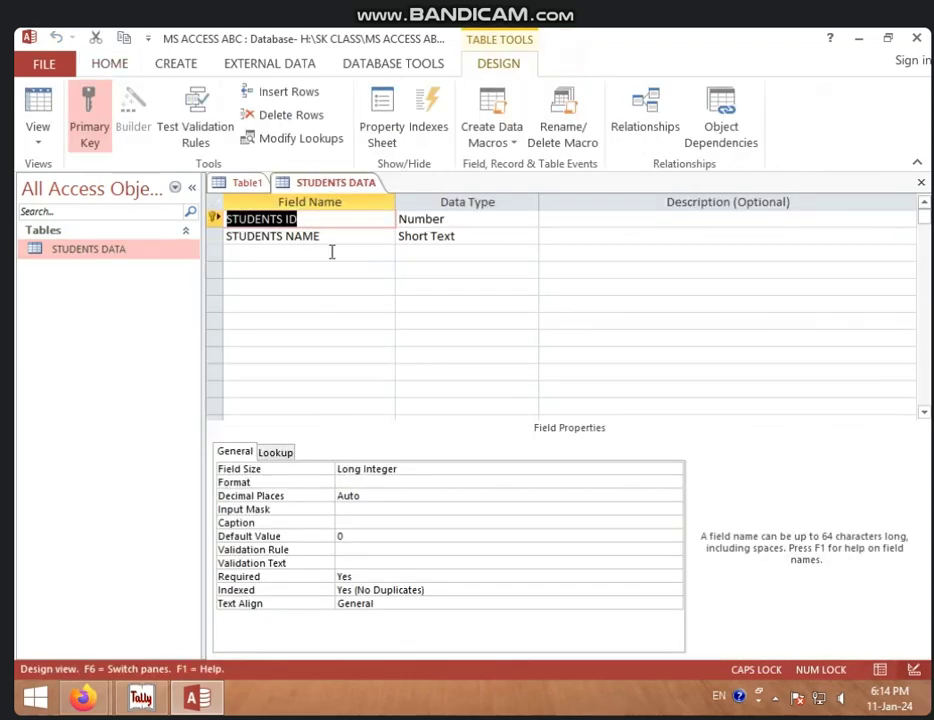
# - Compare the ID and name fields of STUDENTS DATA with those of the new teacher table, ending on the teacher table
pyautogui.click(346, 220)
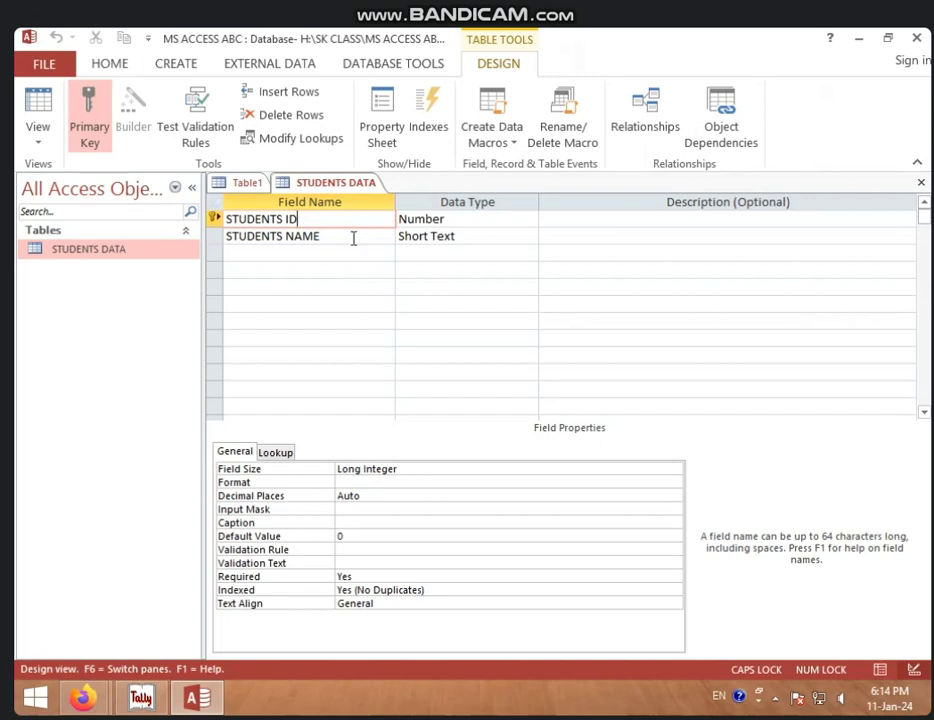
pyautogui.click(333, 233)
pyautogui.click(257, 185)
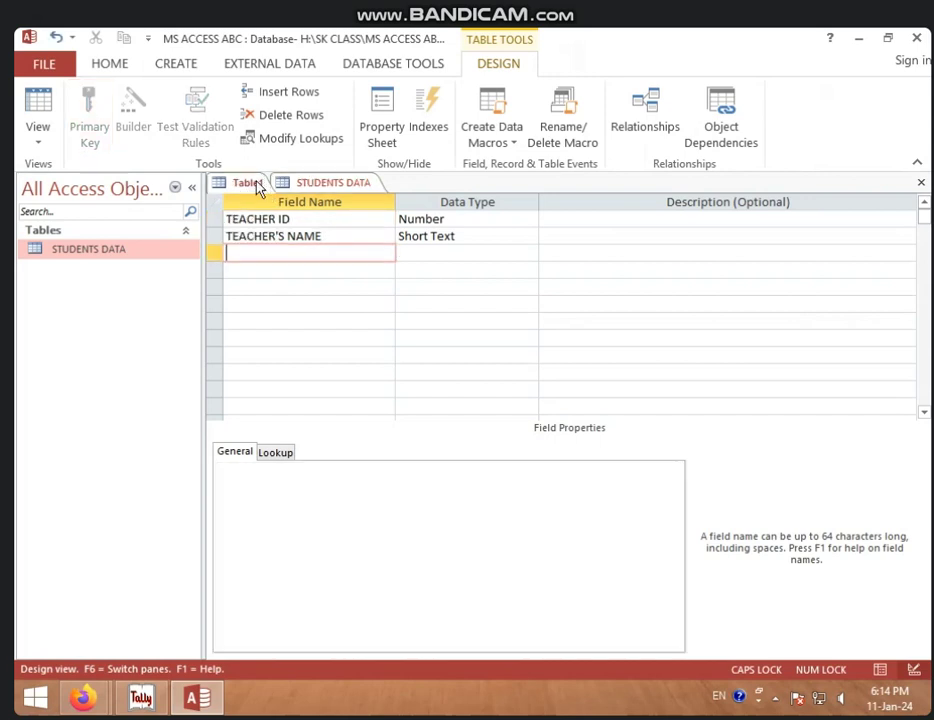
pyautogui.click(325, 220)
pyautogui.click(341, 238)
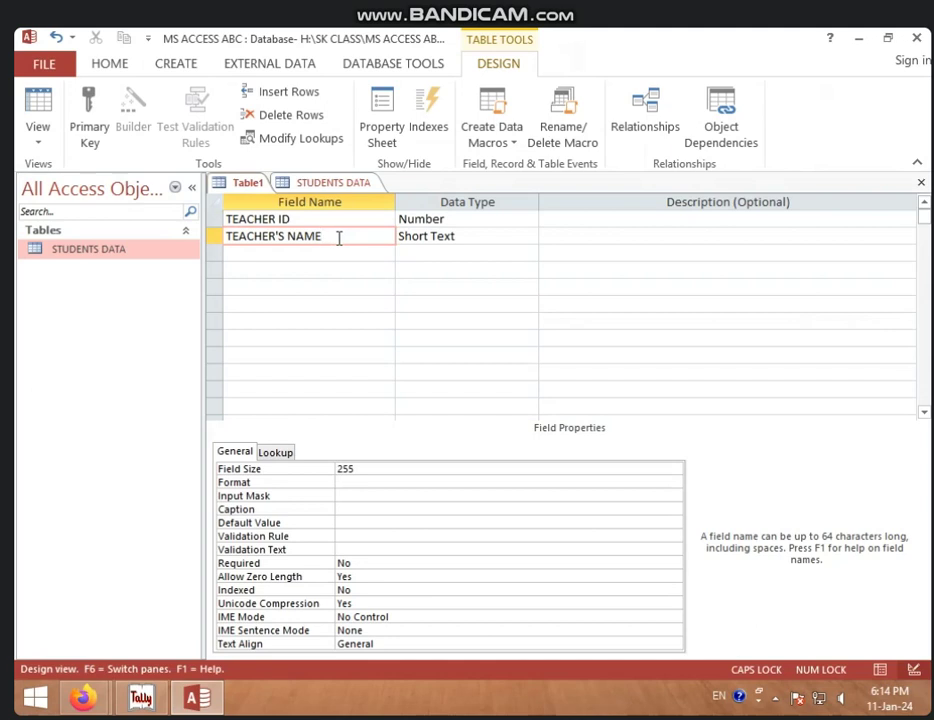
pyautogui.click(346, 185)
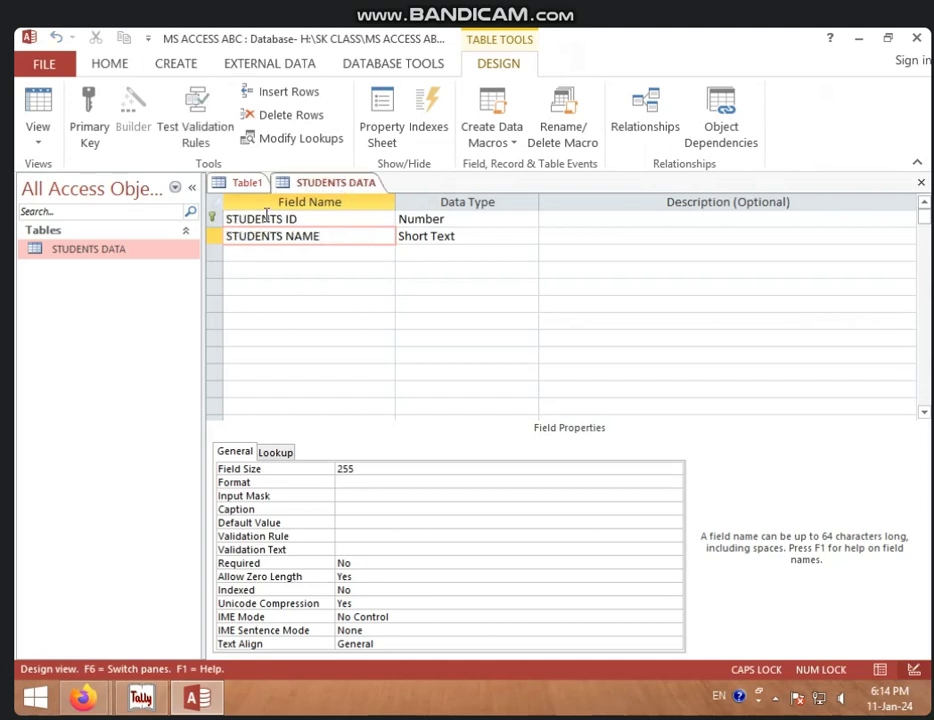
pyautogui.click(248, 184)
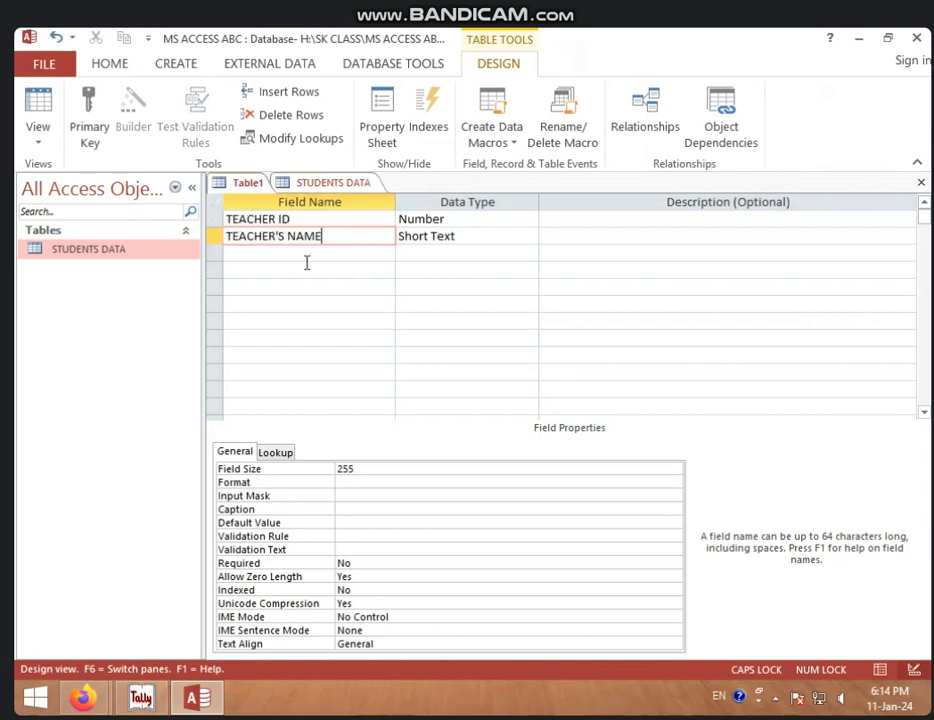